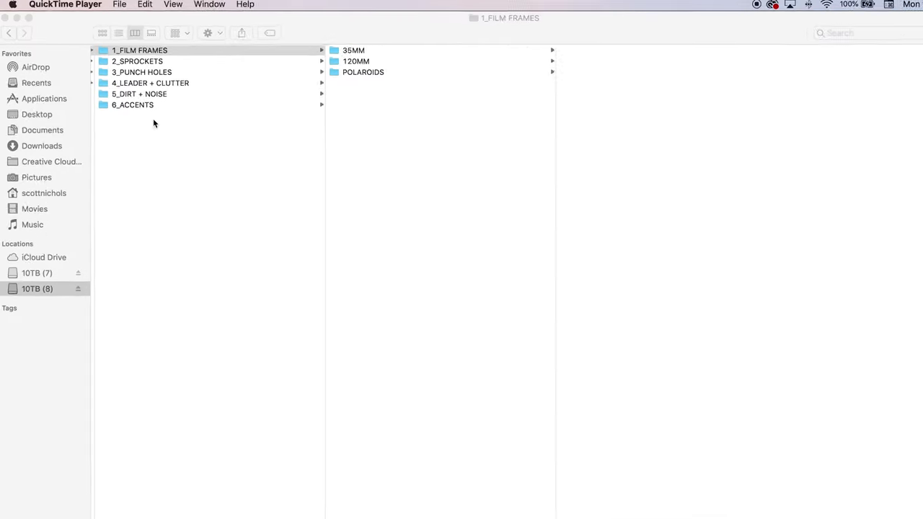
# Browse the pack's category folders, from 1_FILM FRAMES through 6_ACCENTS.
pyautogui.click(149, 75)
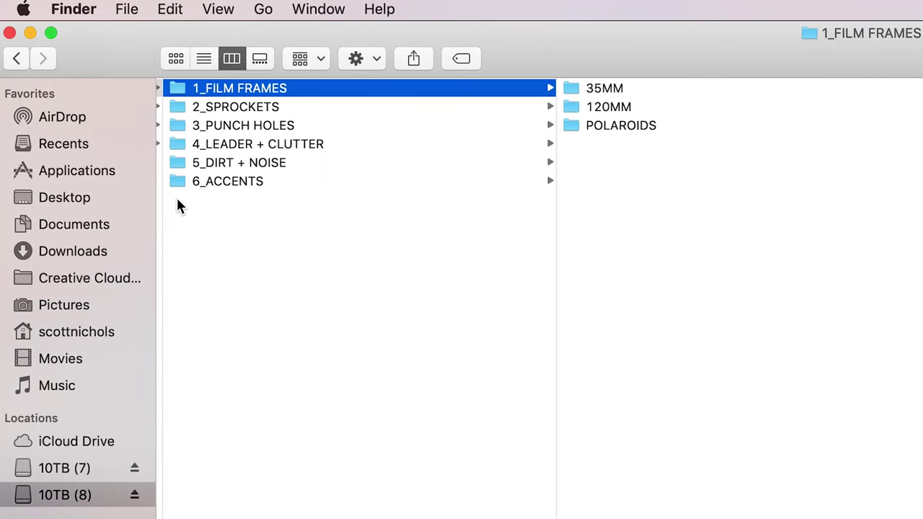
pyautogui.click(226, 110)
pyautogui.click(208, 125)
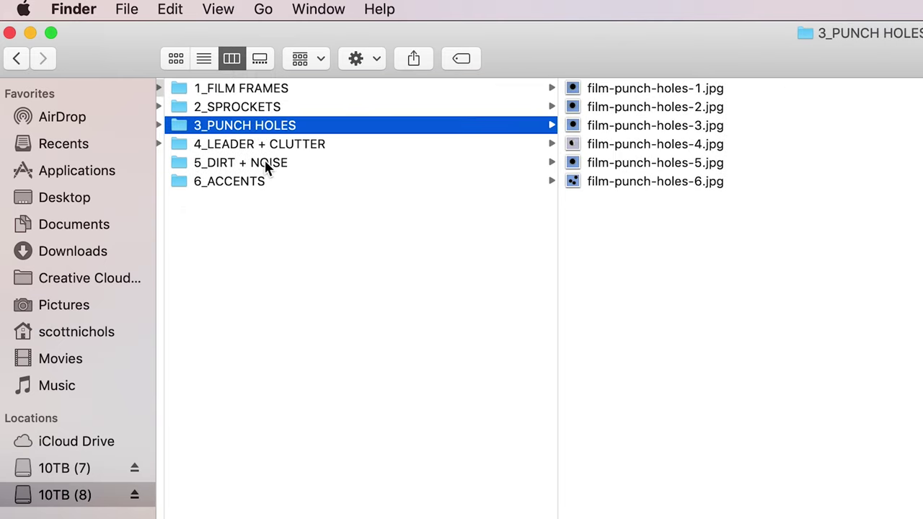
pyautogui.click(220, 145)
pyautogui.click(218, 167)
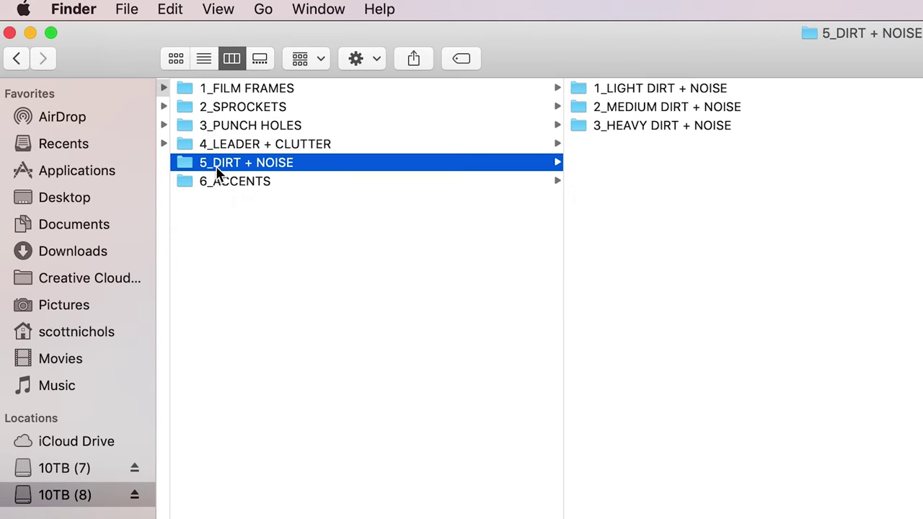
pyautogui.click(235, 184)
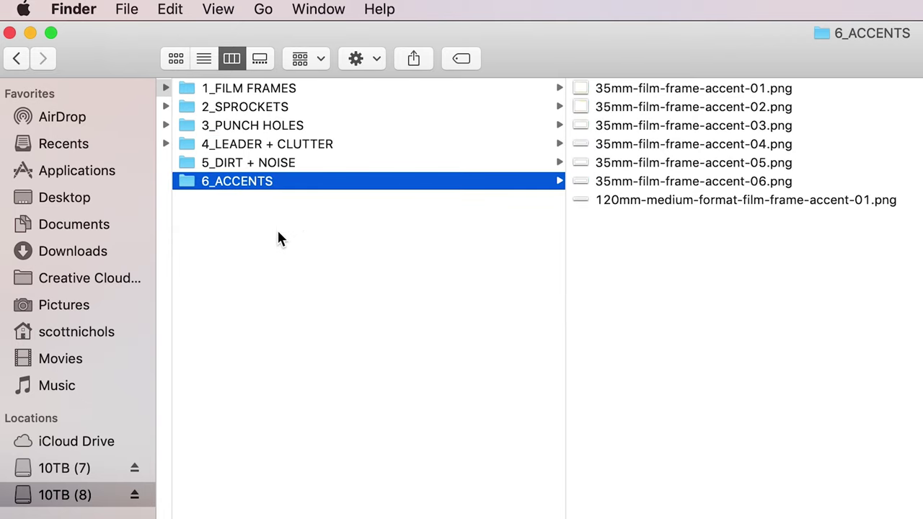
# In 1_FILM FRAMES, check the 35MM, 120MM and POLAROIDS folders, ending in 35MM.
pyautogui.click(241, 90)
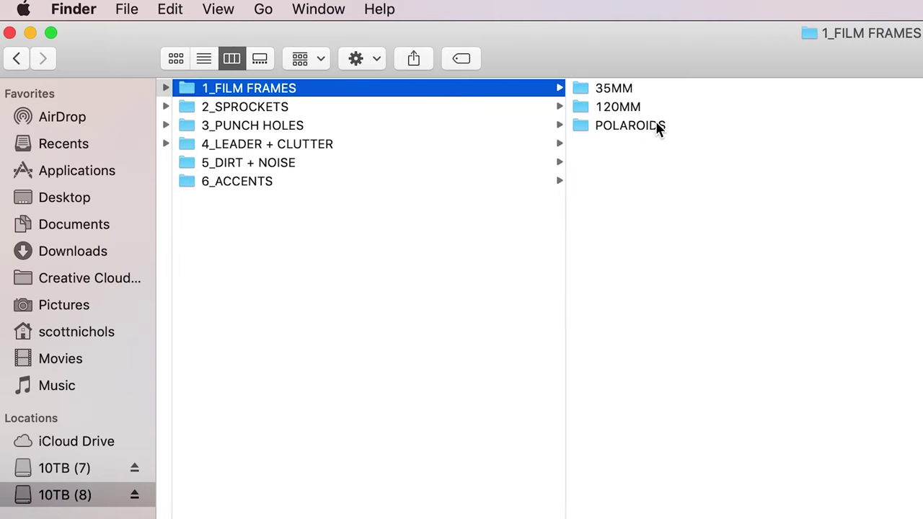
pyautogui.click(612, 88)
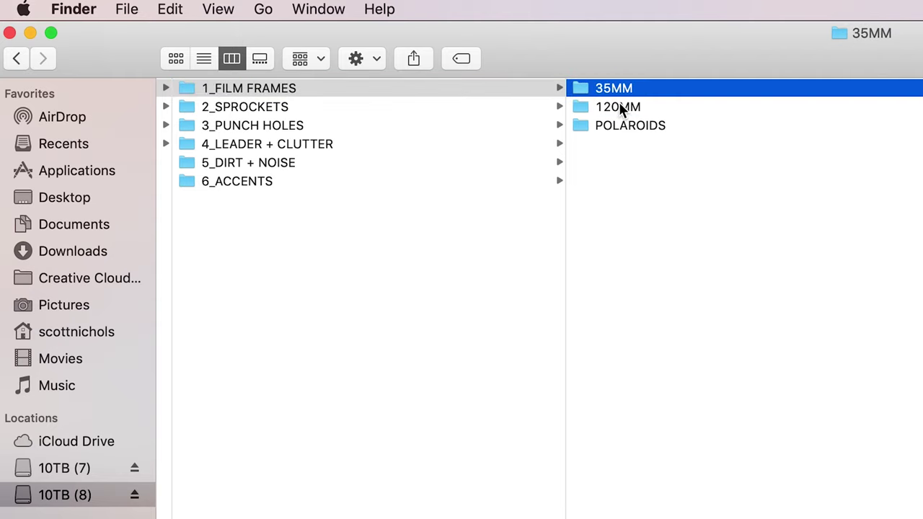
pyautogui.click(619, 103)
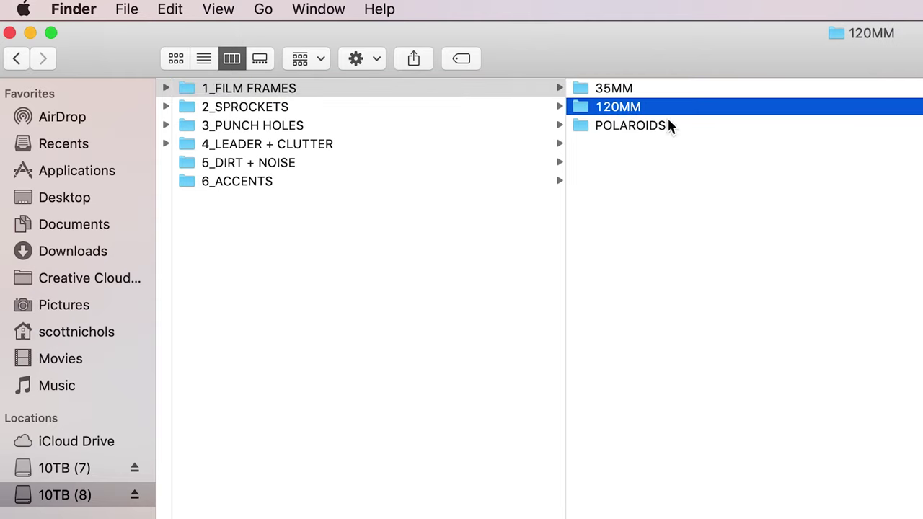
pyautogui.click(619, 126)
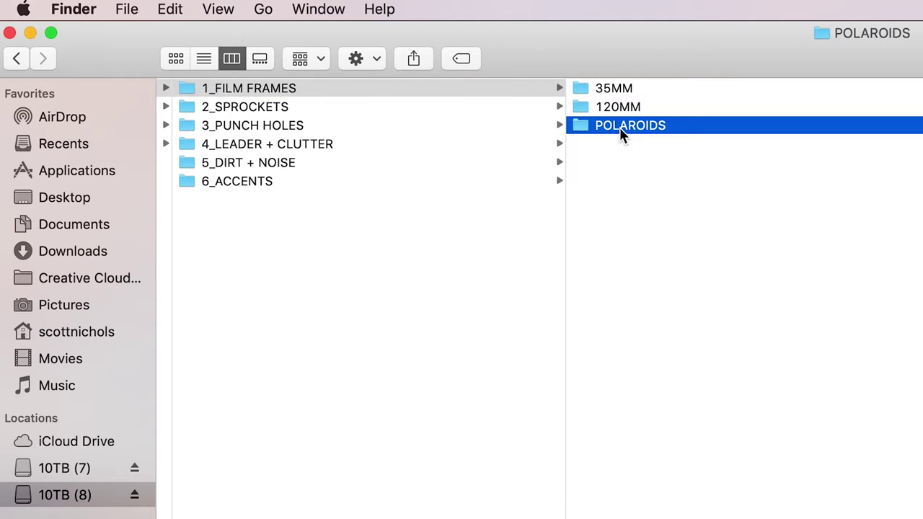
pyautogui.click(600, 86)
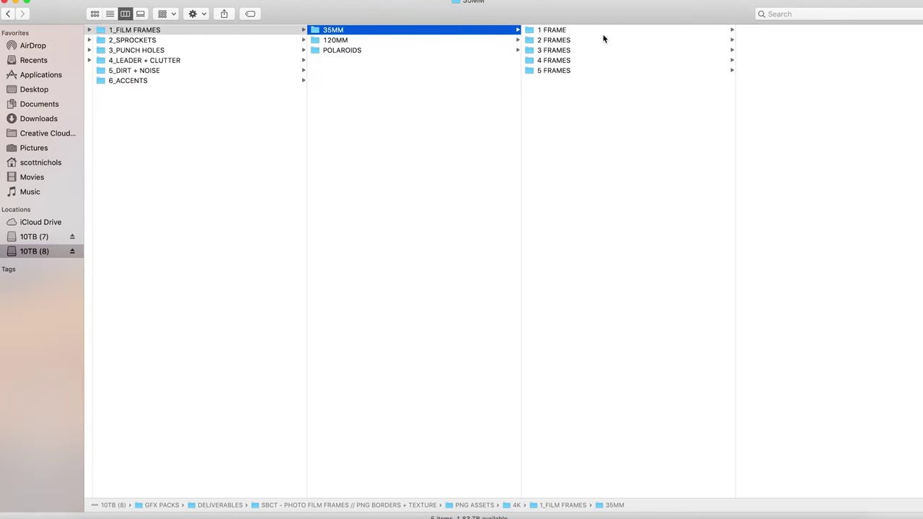
# List the 35MM 1 FRAME through 5 FRAMES folders and select a five-frame strip.
pyautogui.click(553, 32)
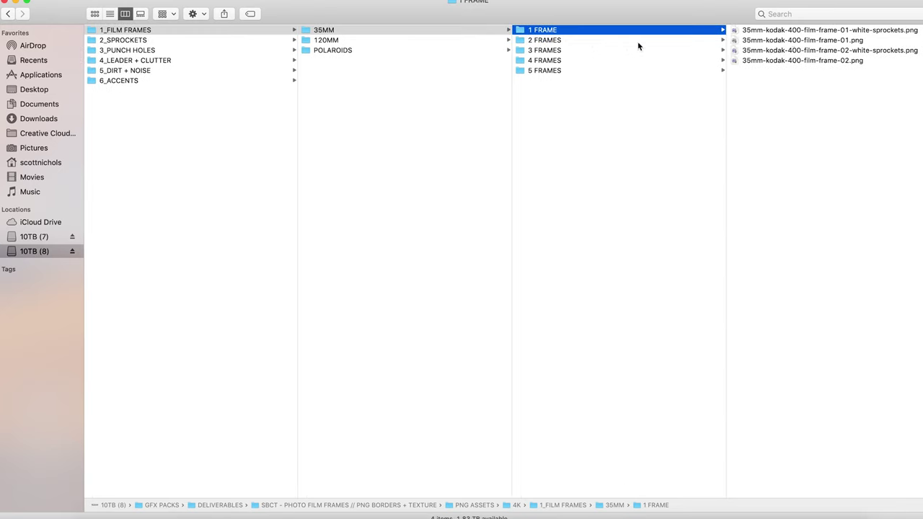
pyautogui.hscroll(3, 789, 36)
pyautogui.click(398, 45)
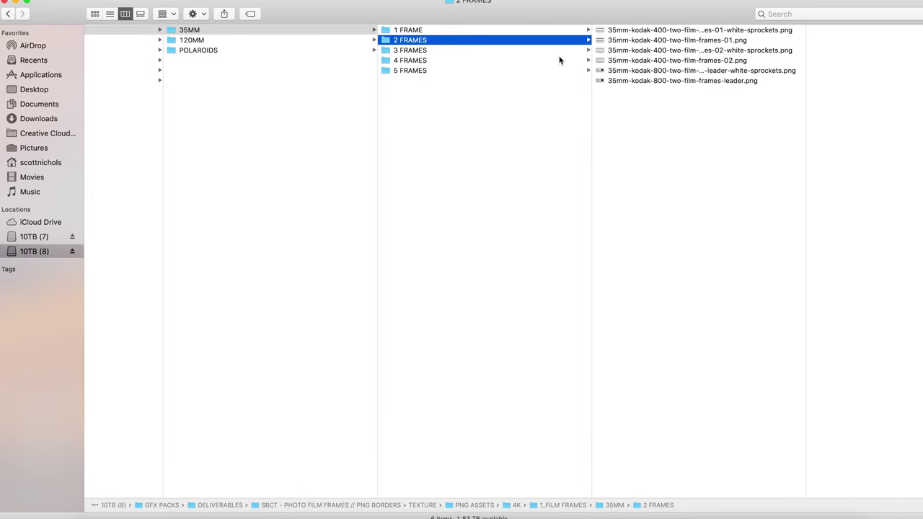
pyautogui.click(415, 52)
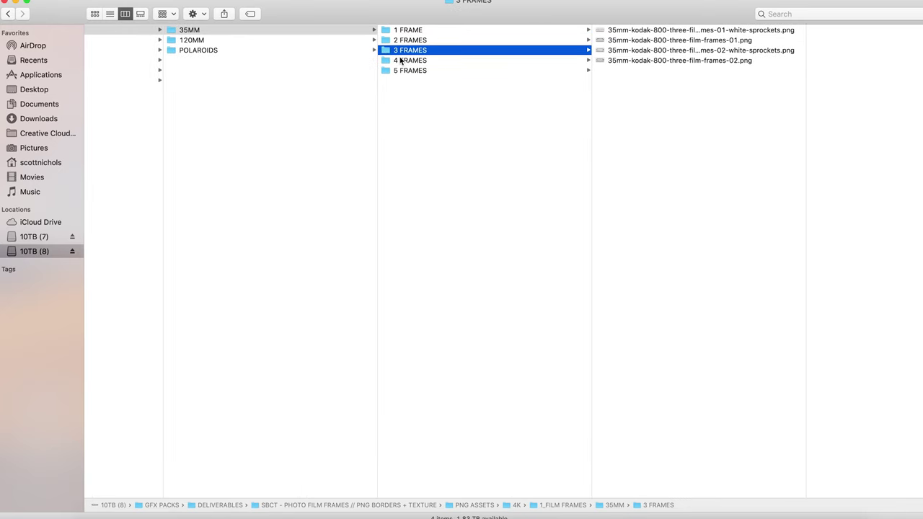
pyautogui.click(402, 61)
pyautogui.click(402, 71)
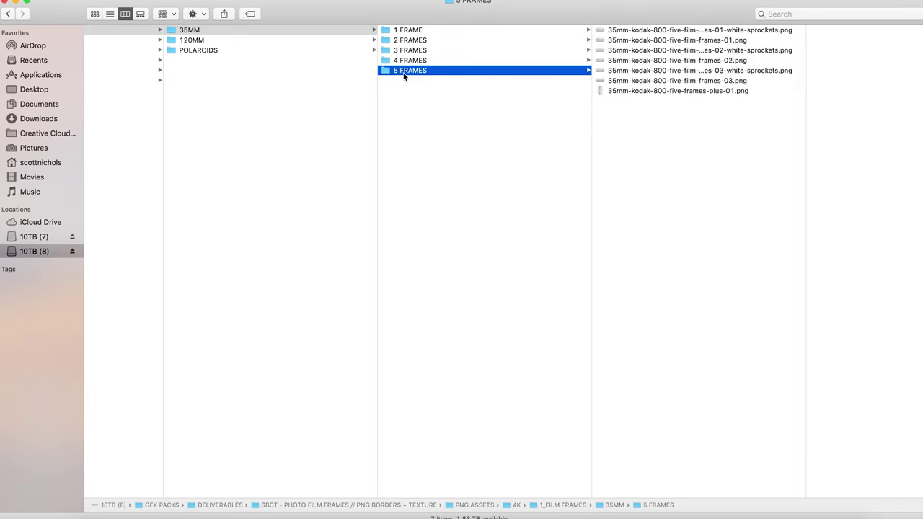
pyautogui.click(642, 51)
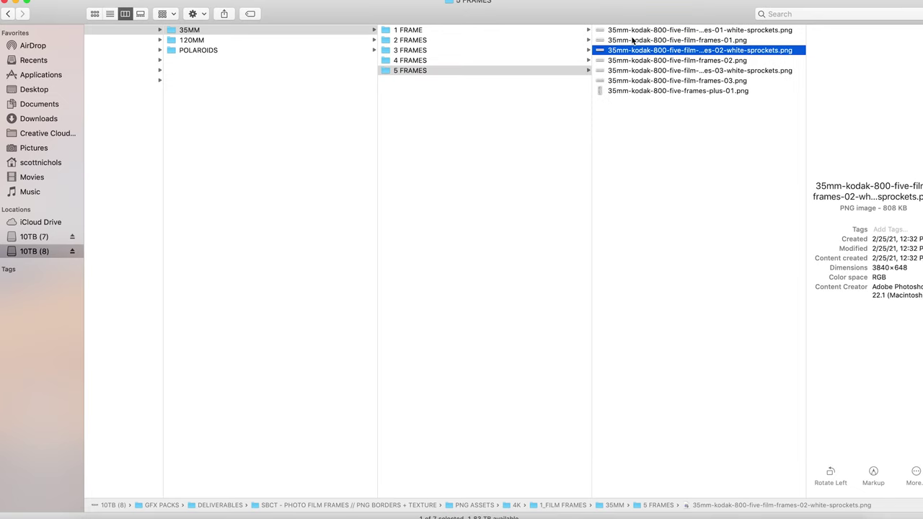
# Quick Look the two-frame strip PNGs, including the leader strip with white sprockets.
pyautogui.click(629, 31)
pyautogui.click(622, 31)
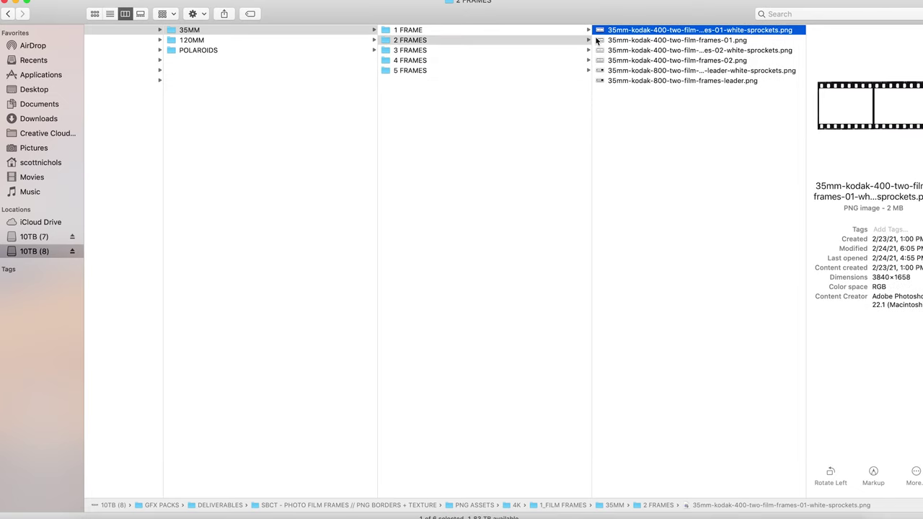
pyautogui.press('space')
pyautogui.press('Down')
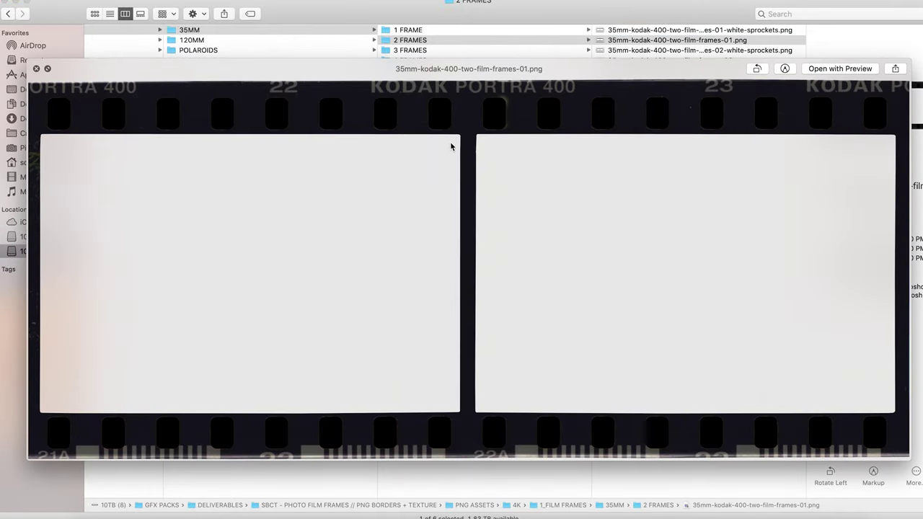
pyautogui.press('Down')
pyautogui.press('Down')
pyautogui.press('Down')
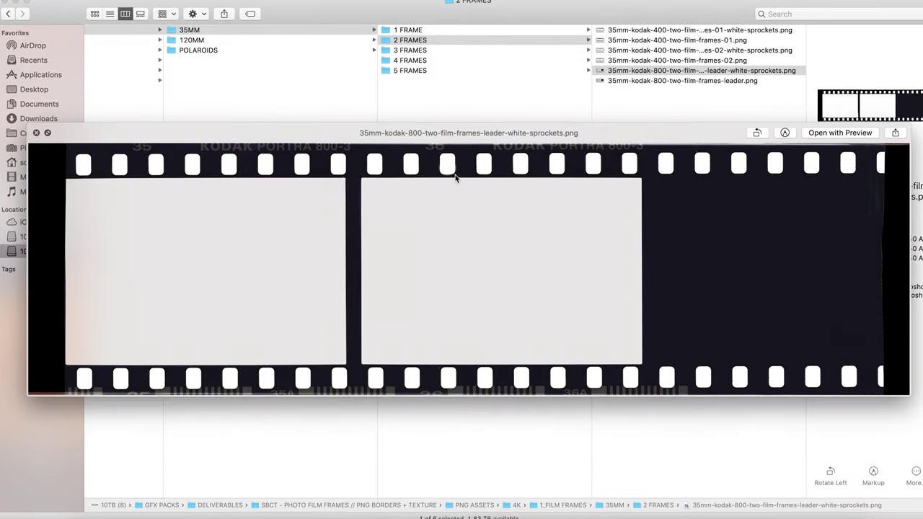
# Preview the three-frame strips, ending on three-film-frames-02 with black sprockets.
pyautogui.press('Left')
pyautogui.press('Down')
pyautogui.press('Right')
pyautogui.press('Down')
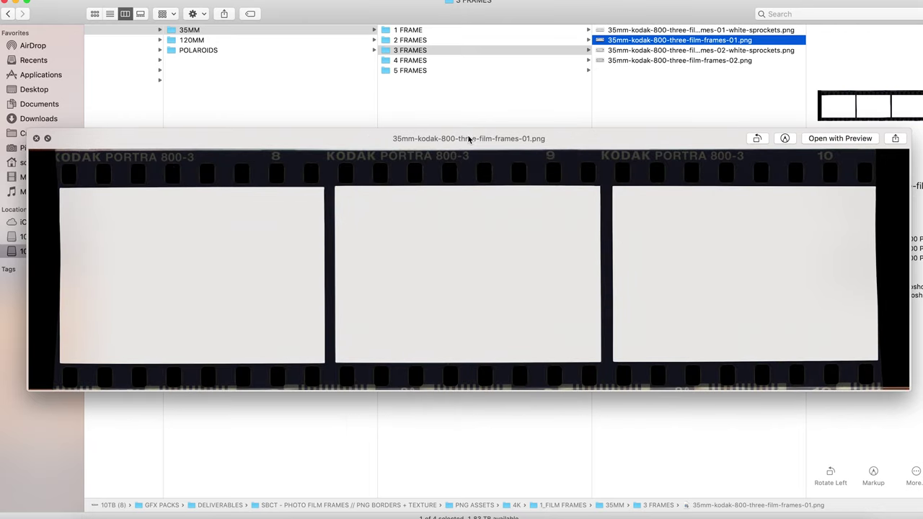
pyautogui.press('Down')
pyautogui.press('Down')
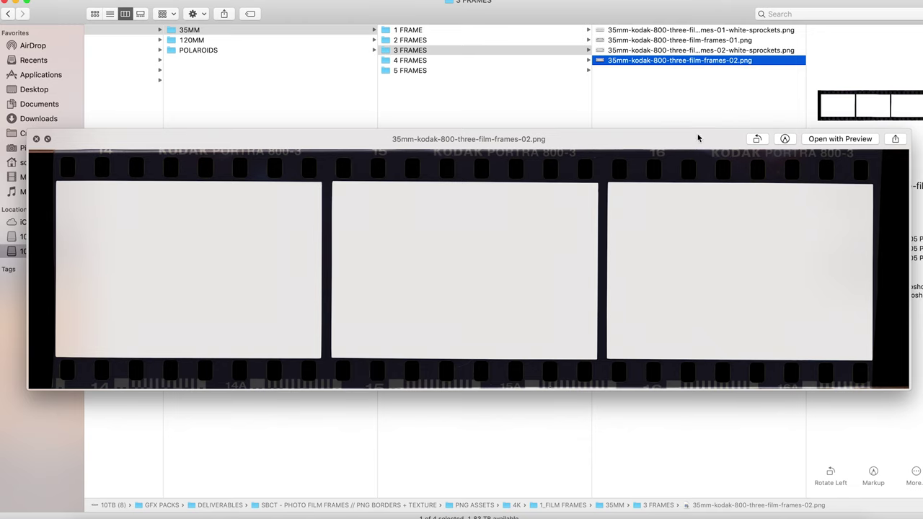
# Preview the four-frame strips, including the Kodak 800 one, then move to 120MM.
pyautogui.press('Left')
pyautogui.press('Down')
pyautogui.press('Right')
pyautogui.press('Down')
pyautogui.press('Down')
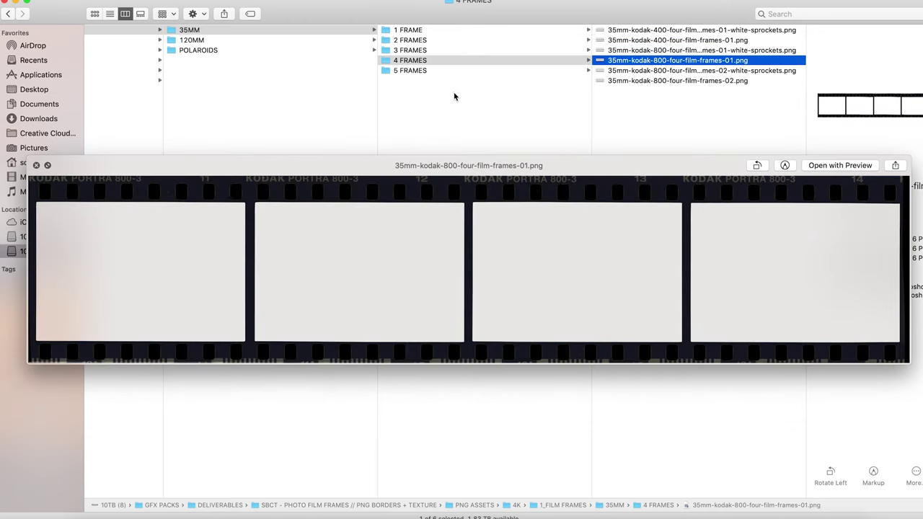
pyautogui.press('Down')
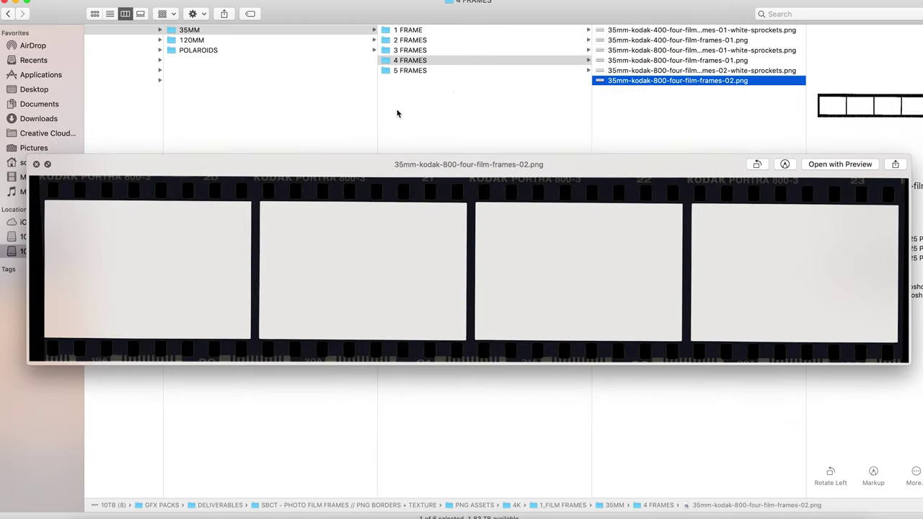
pyautogui.press('Left')
pyautogui.press('Left')
pyautogui.press('Down')
# Preview the 120MM 1 FRAME Hasselblad frames and leader strips.
pyautogui.press('Right')
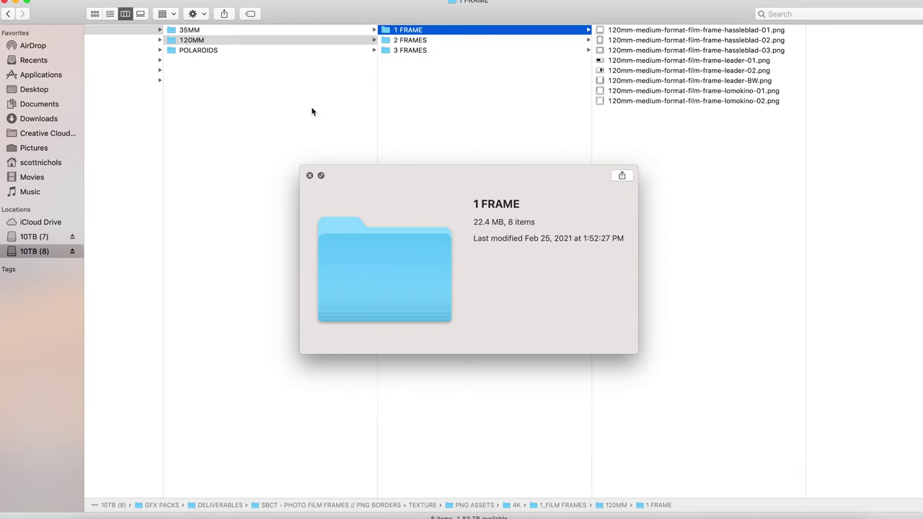
pyautogui.click(639, 30)
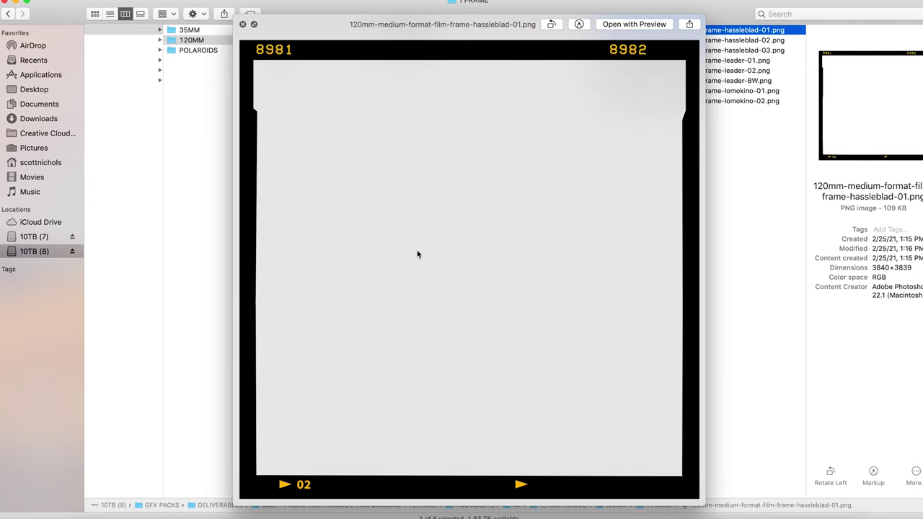
pyautogui.press('Down')
pyautogui.press('Down')
pyautogui.press('Down')
pyautogui.press('Down')
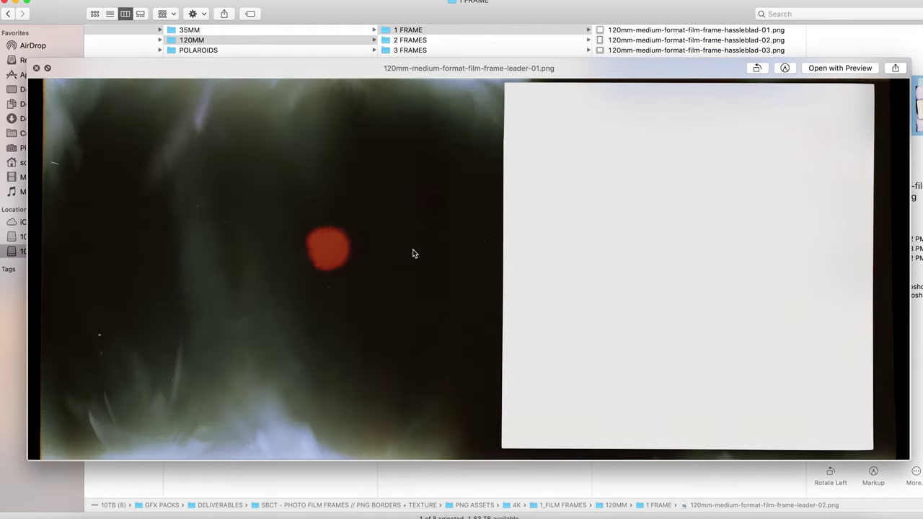
pyautogui.press('Down')
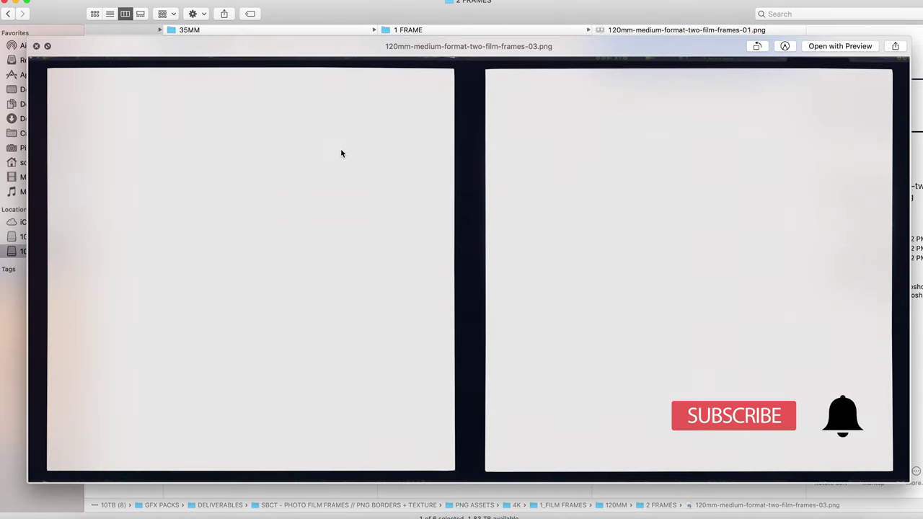
pyautogui.press('Down')
pyautogui.press('Down')
pyautogui.press('Down')
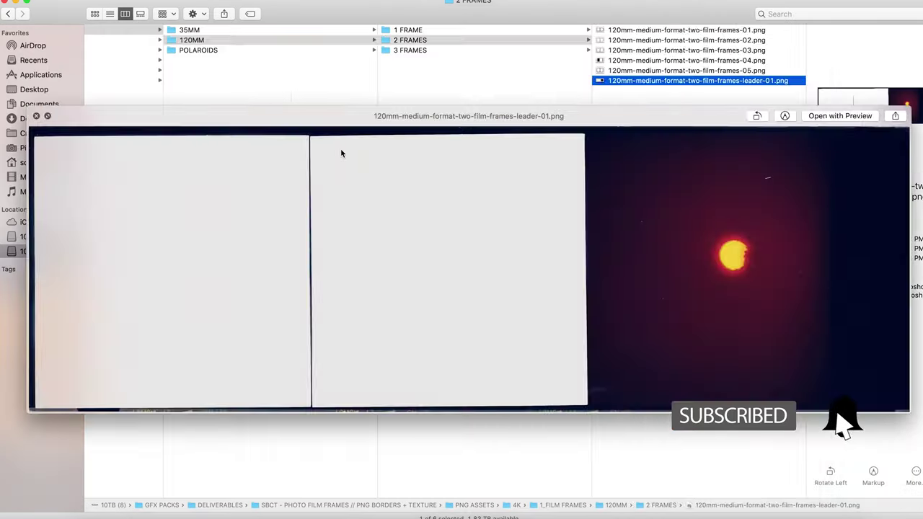
# Step through the Polaroid frame images in the POLAROIDS folder.
pyautogui.press('Left')
pyautogui.press('Left')
pyautogui.press('Down')
pyautogui.press('Right')
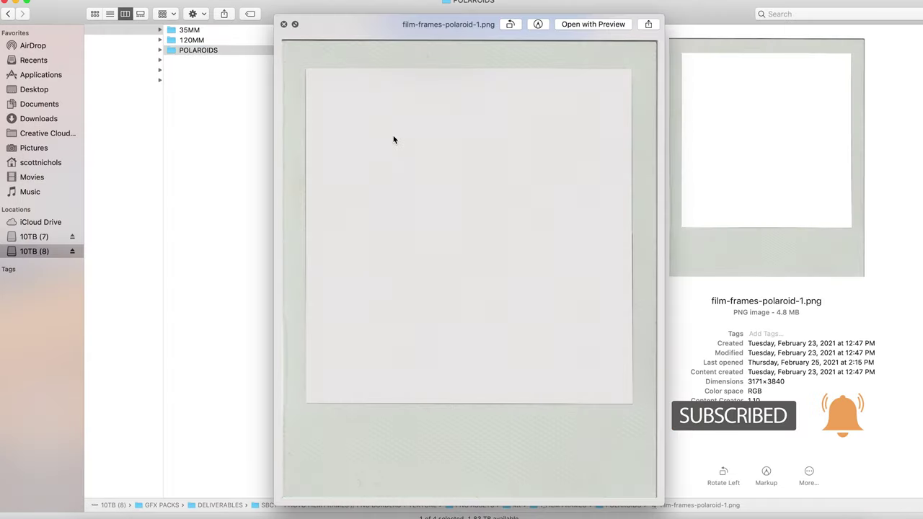
pyautogui.press('Down')
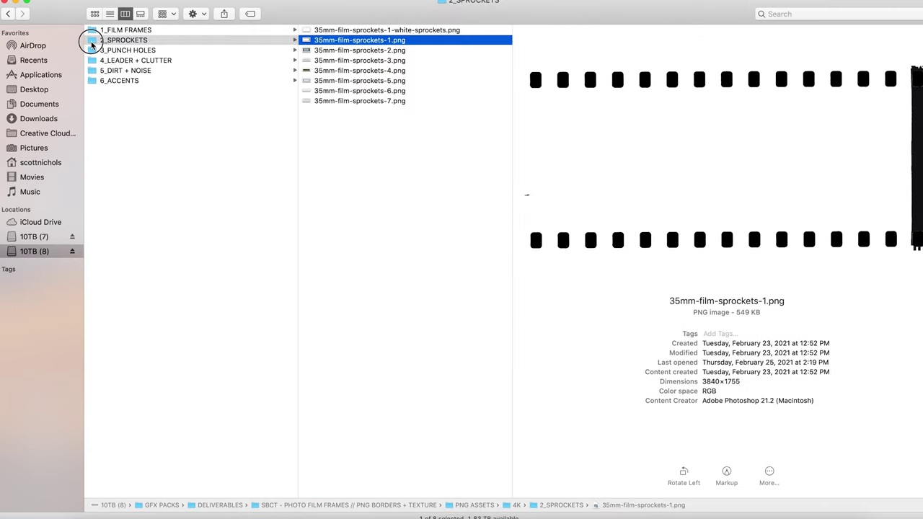
# Quick Look the 35mm film sprocket PNGs, starting with 35mm-film-sprockets-1.png.
pyautogui.press('Left')
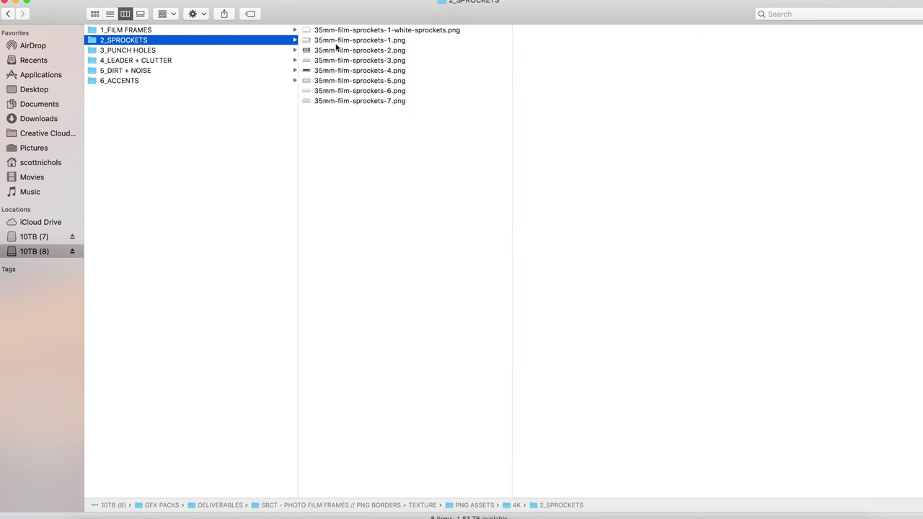
pyautogui.click(362, 40)
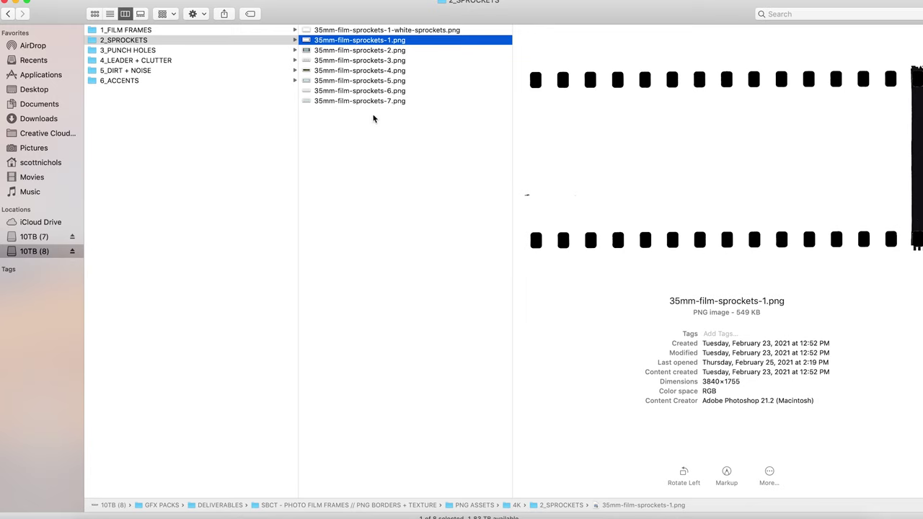
pyautogui.press('space')
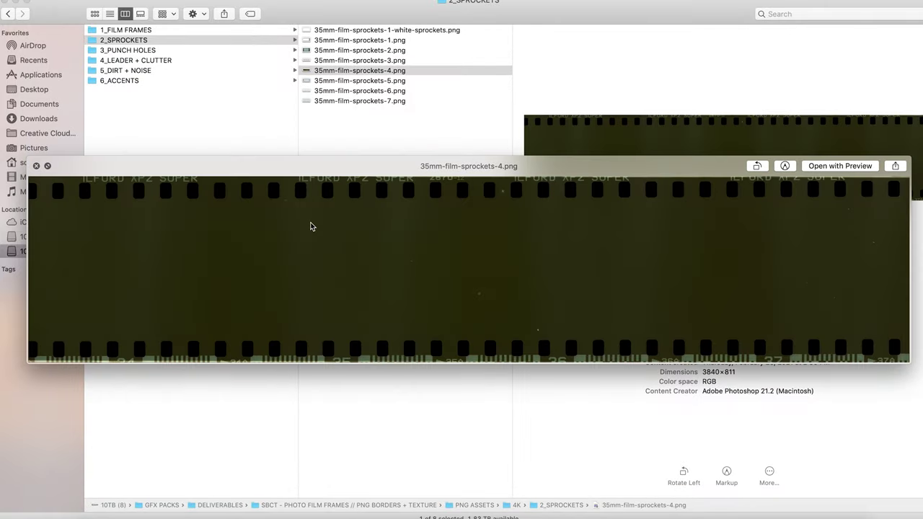
pyautogui.press('Down')
pyautogui.press('Down')
# Preview the punch-hole images through film-punch-holes-6.jpg, then open 4_LEADER + CLUTTER.
pyautogui.press('Down')
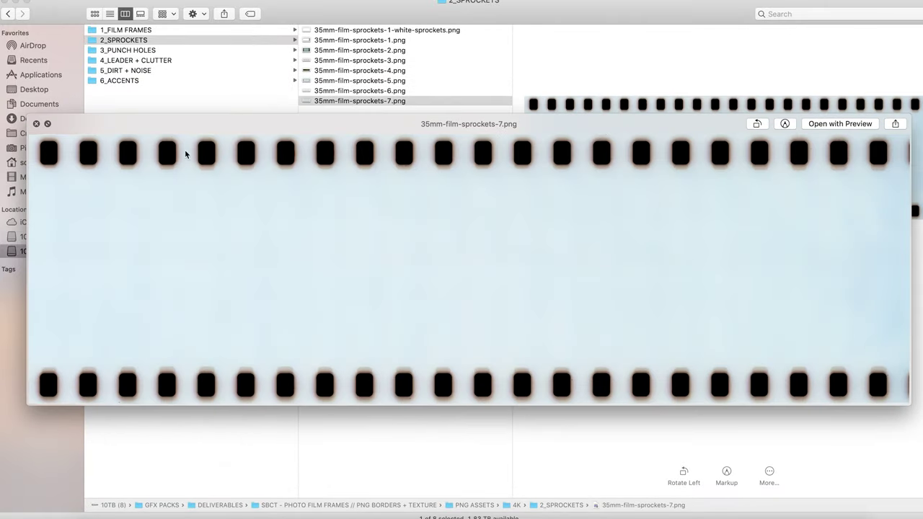
pyautogui.press('Left')
pyautogui.press('Down')
pyautogui.press('Right')
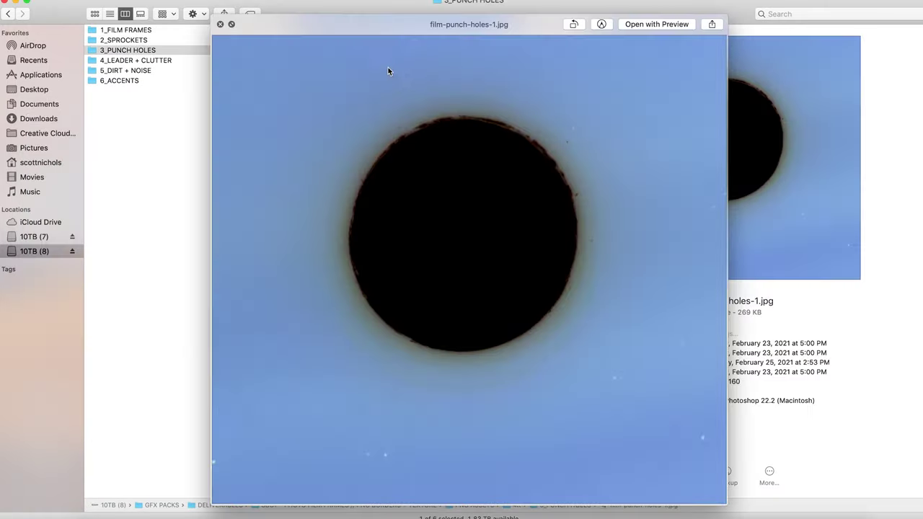
pyautogui.press('Down')
pyautogui.press('Down')
pyautogui.press('Down')
pyautogui.press('Down')
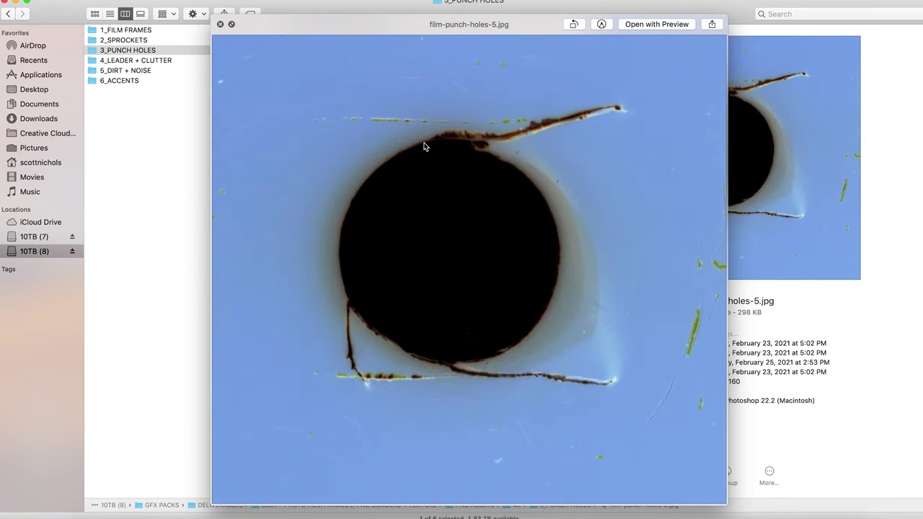
pyautogui.press('Down')
pyautogui.press('space')
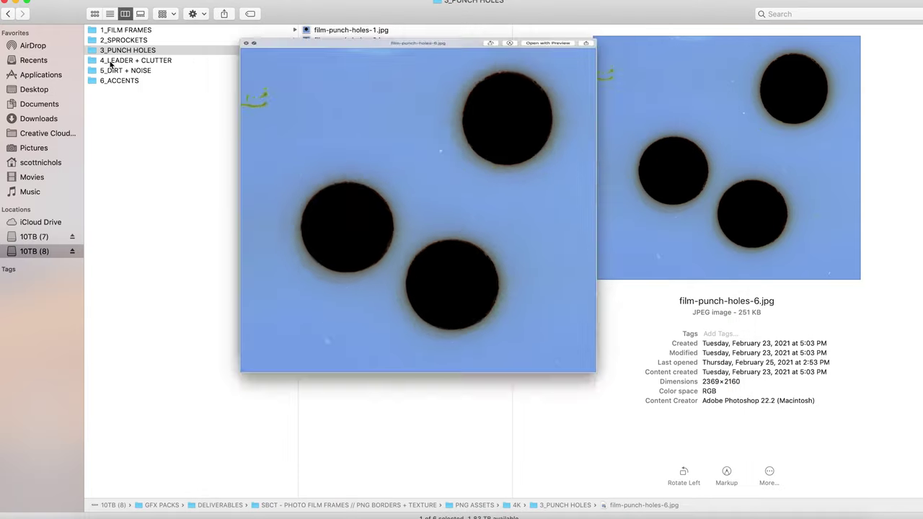
pyautogui.click(116, 61)
# Preview film-texture-leader-clutter images 1 through 14, then open 5_DIRT + NOISE.
pyautogui.click(356, 30)
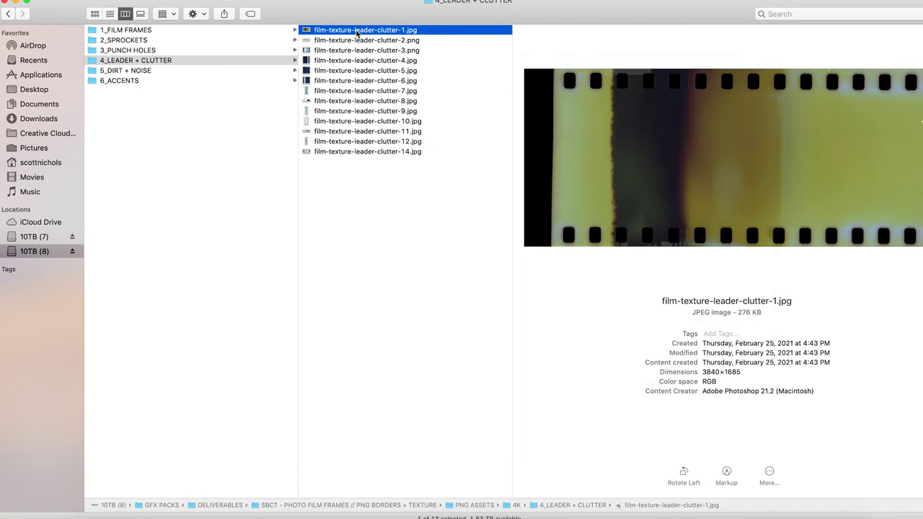
pyautogui.press('space')
pyautogui.press('Down')
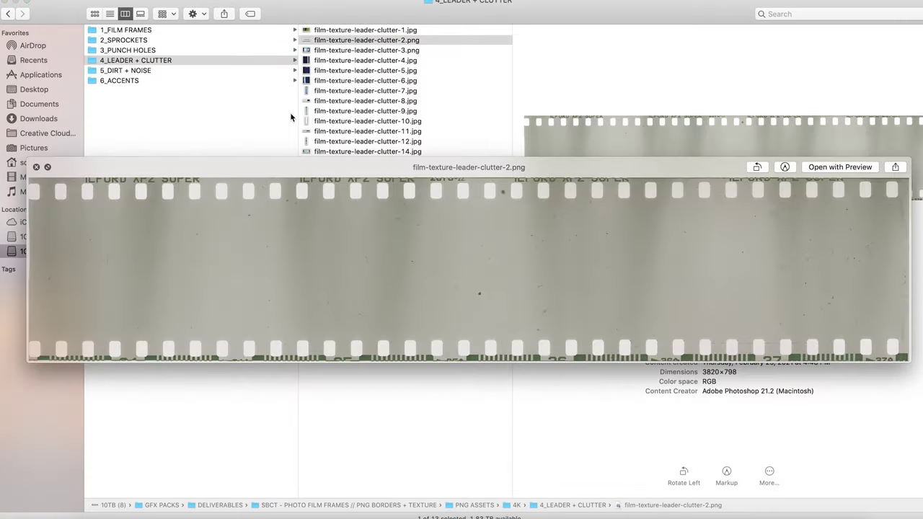
pyautogui.press('Down')
pyautogui.press('Down')
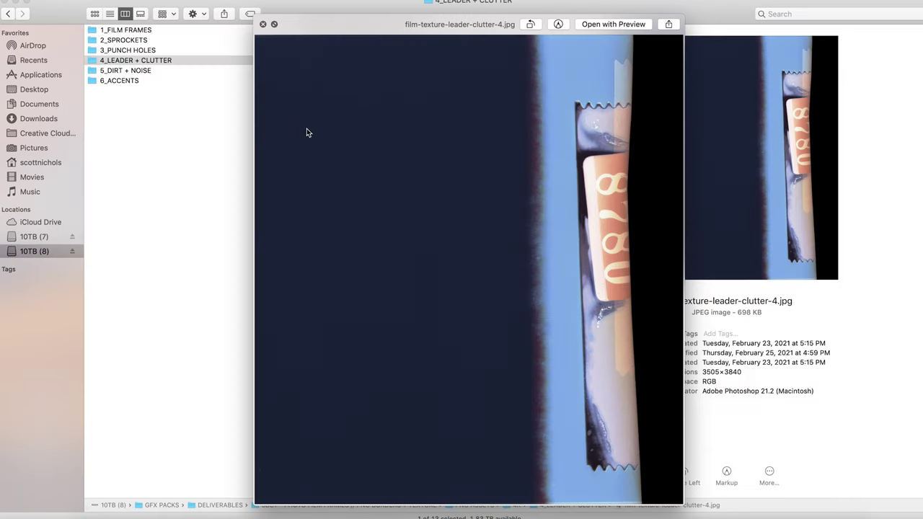
pyautogui.press('Down')
pyautogui.press('Down')
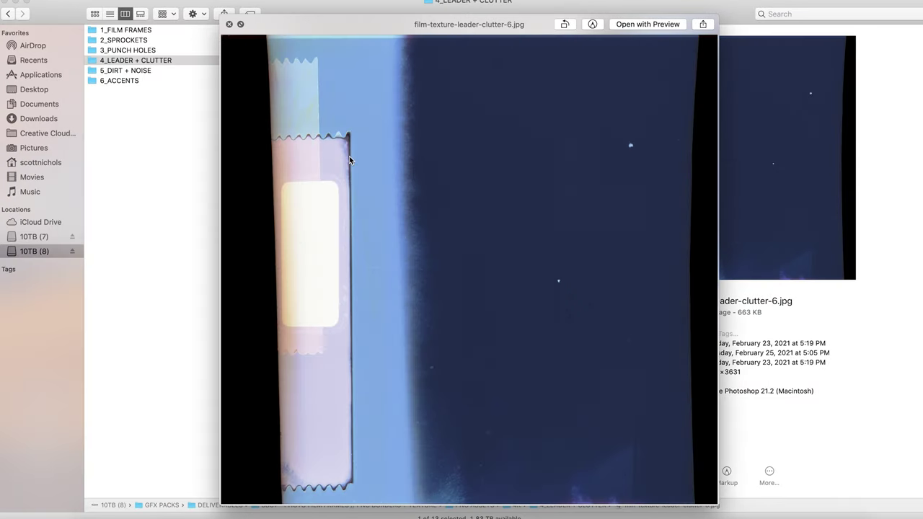
pyautogui.press('Down')
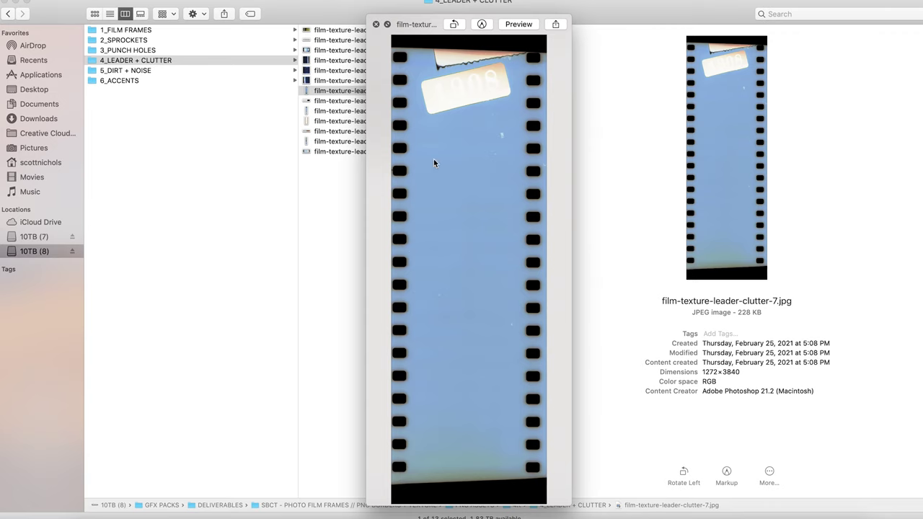
pyautogui.press('Down')
pyautogui.press('Down')
pyautogui.press('Down')
pyautogui.press('Down')
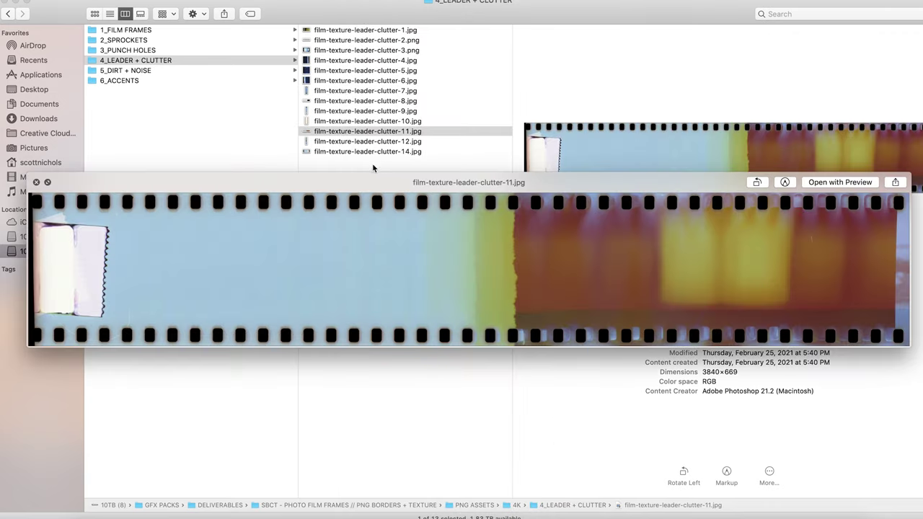
pyautogui.press('Down')
pyautogui.press('Down')
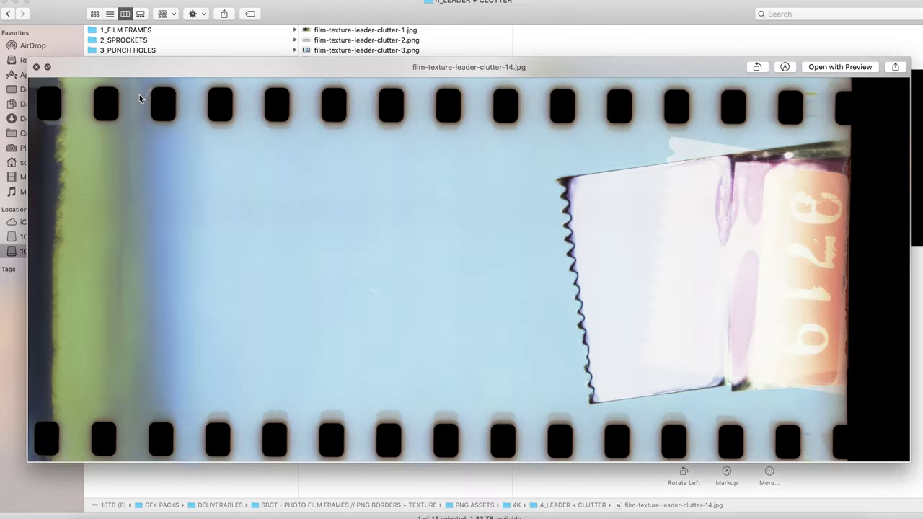
pyautogui.press('space')
pyautogui.click(132, 71)
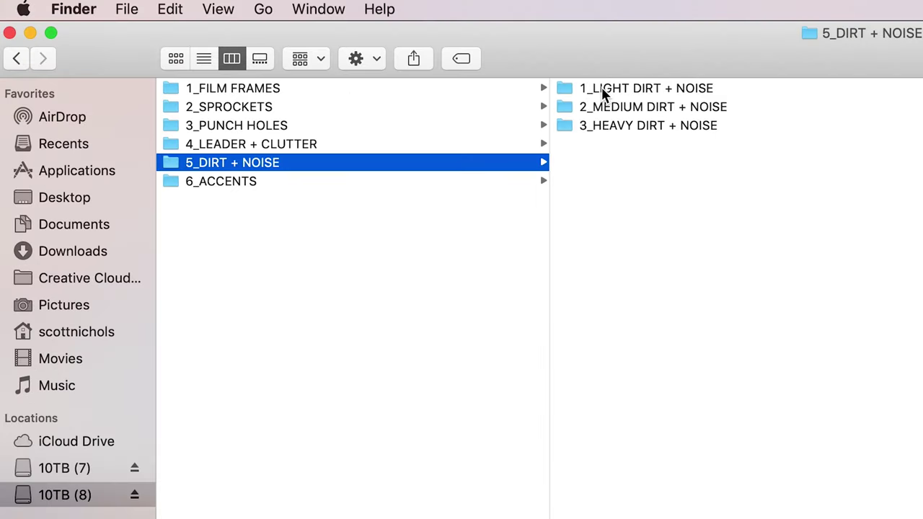
# Preview the light dirt-noise textures in the 1_LIGHT DIRT + NOISE Black subfolder.
pyautogui.click(328, 33)
pyautogui.click(612, 109)
pyautogui.click(610, 128)
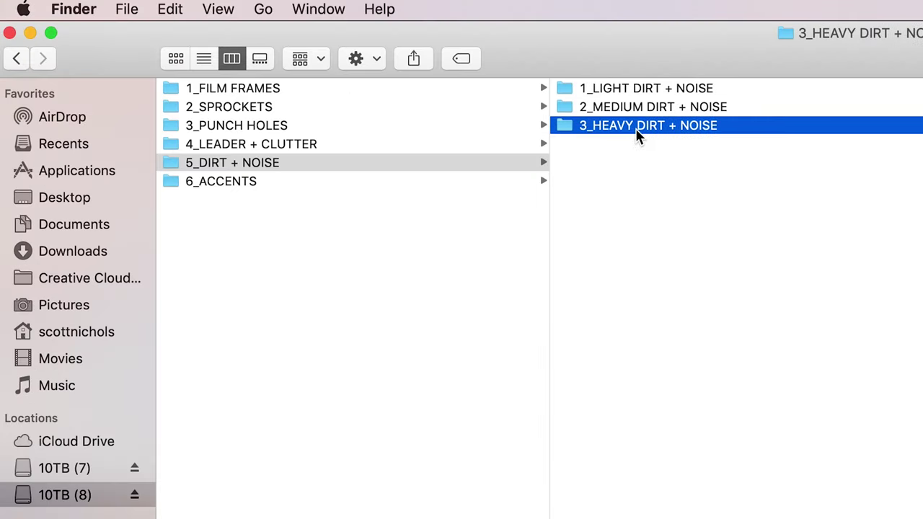
pyautogui.click(622, 93)
pyautogui.click(649, 31)
pyautogui.click(801, 30)
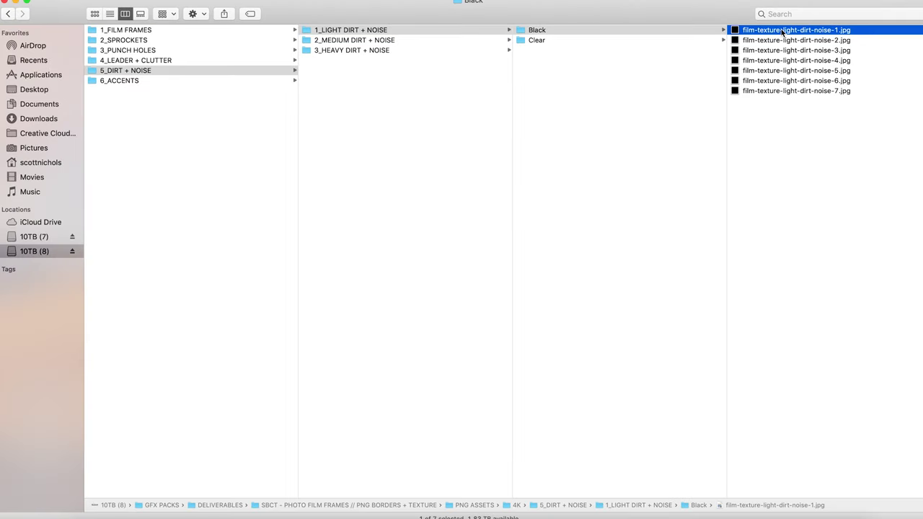
pyautogui.press('space')
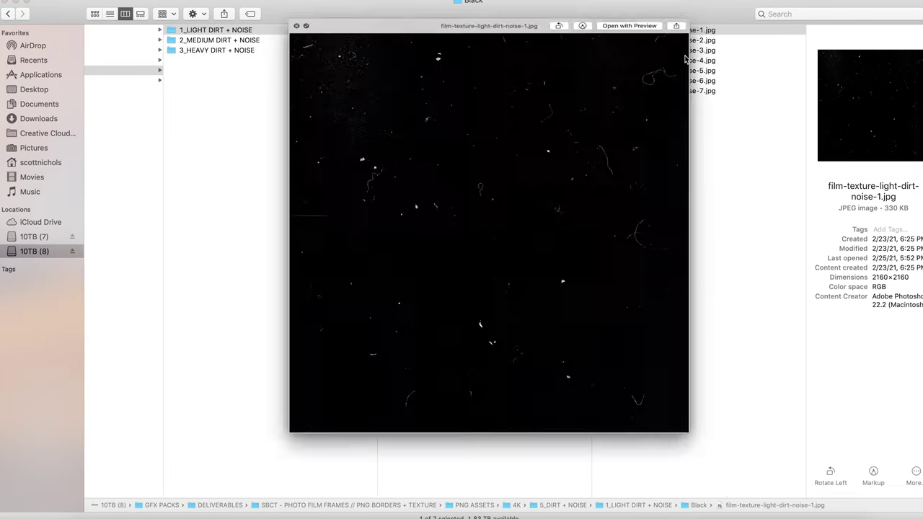
pyautogui.press('Down')
pyautogui.press('Down')
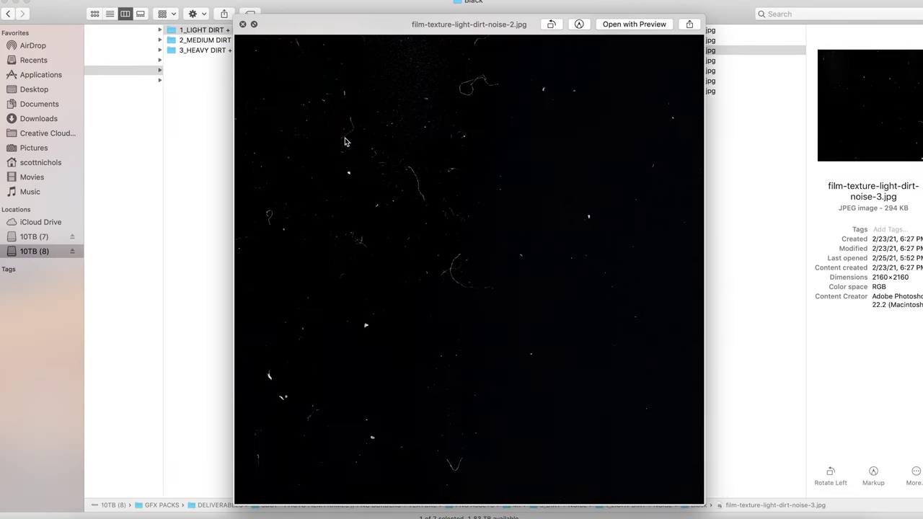
pyautogui.press('Down')
pyautogui.press('Down')
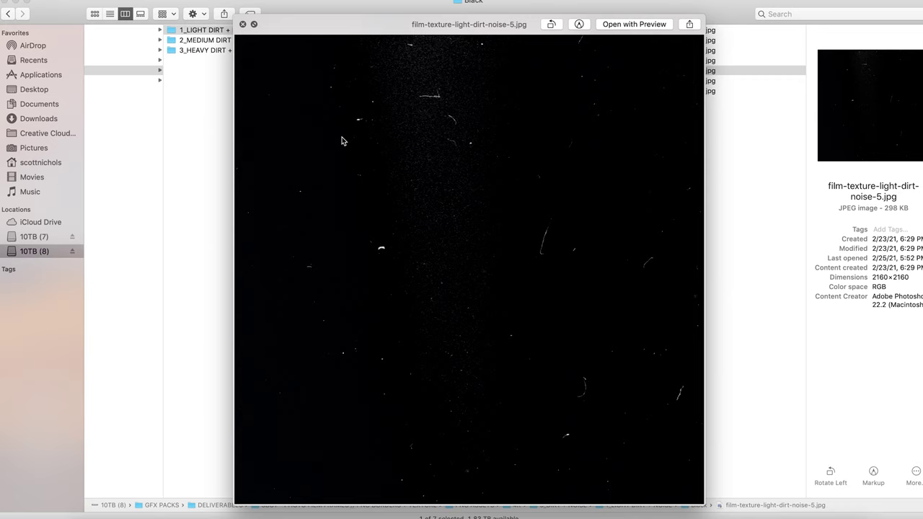
pyautogui.press('Down')
pyautogui.press('Down')
pyautogui.press('space')
# Quick Look the 6_ACCENTS film-frame accent images, starting with 35mm-film-frame-accent-01.png.
pyautogui.click(132, 82)
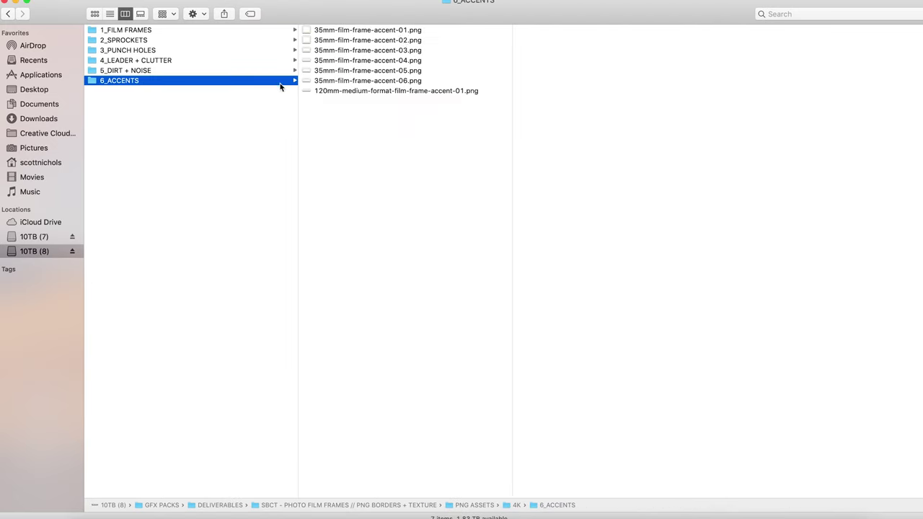
pyautogui.click(353, 31)
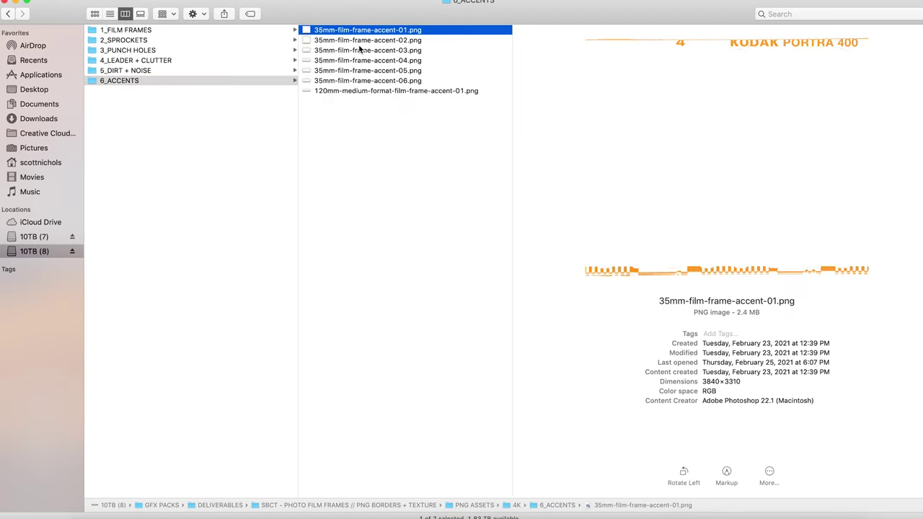
pyautogui.press('space')
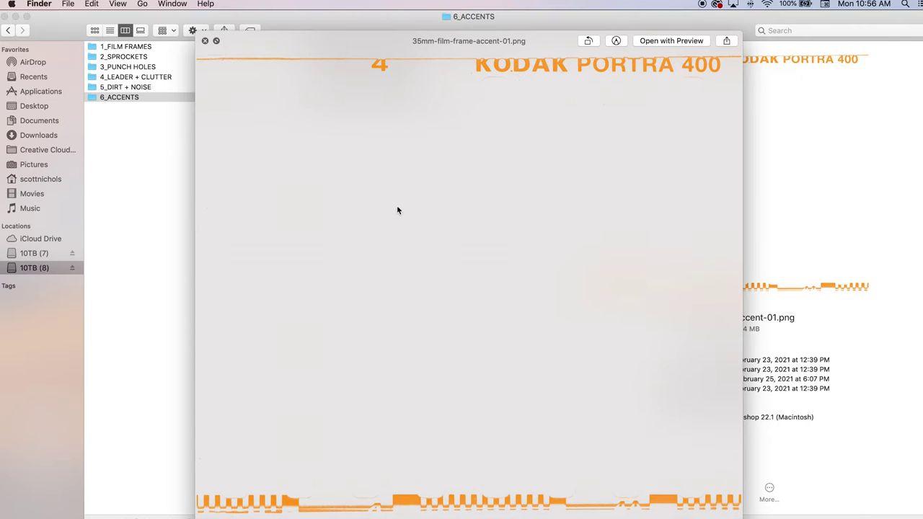
pyautogui.press('Down')
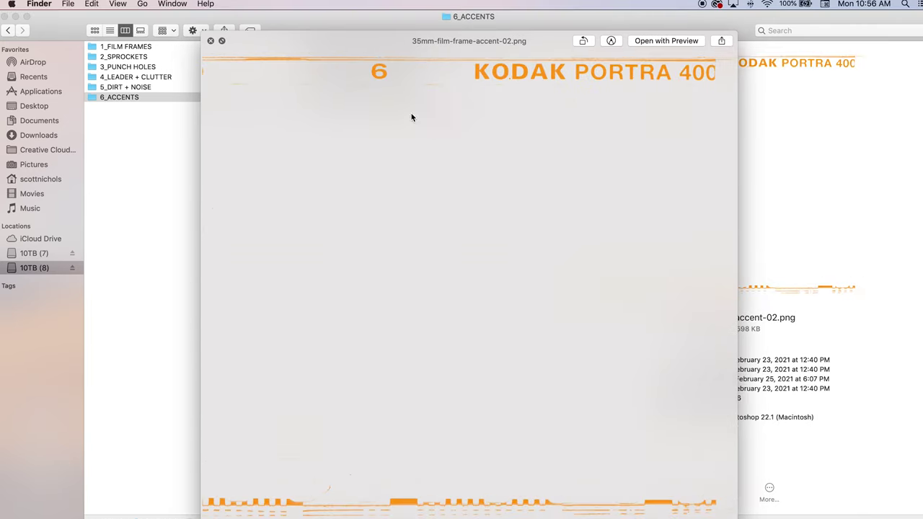
pyautogui.press('Down')
pyautogui.press('Down')
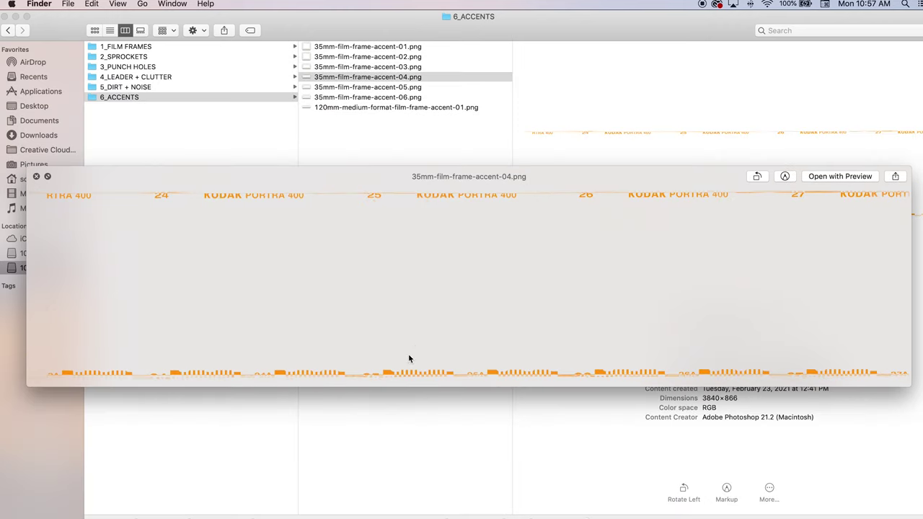
pyautogui.press('Down')
pyautogui.press('Down')
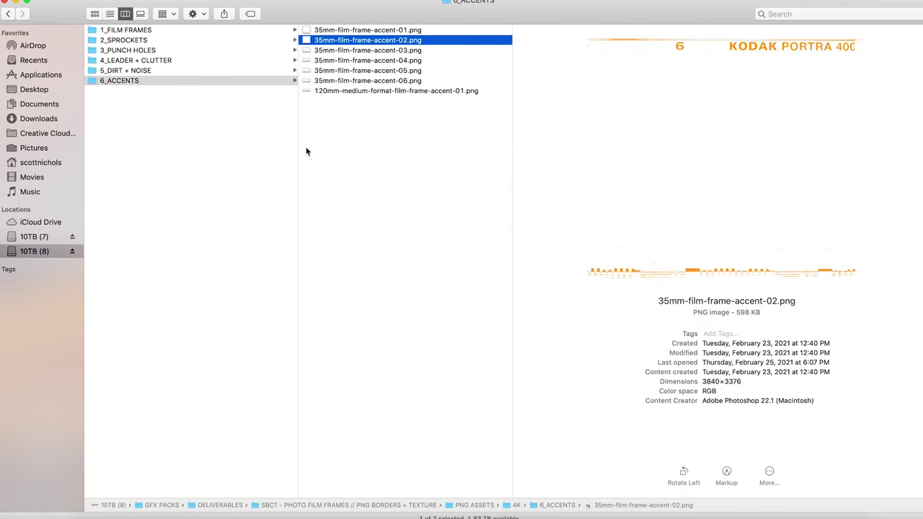
# Open 35mm-kodak-800-three-film-frames-01.png from 35MM > 3 FRAMES in Photoshop.
pyautogui.press('Left')
pyautogui.press('Left')
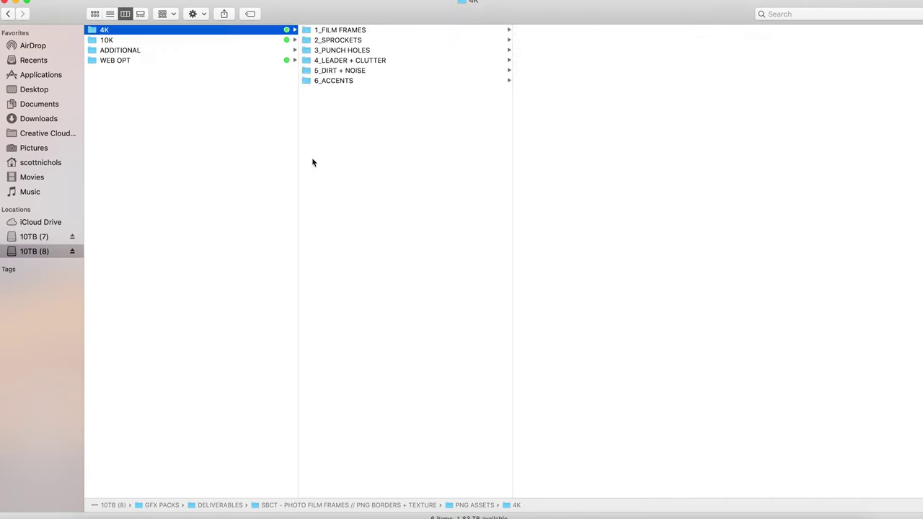
pyautogui.press('Right')
pyautogui.click(541, 30)
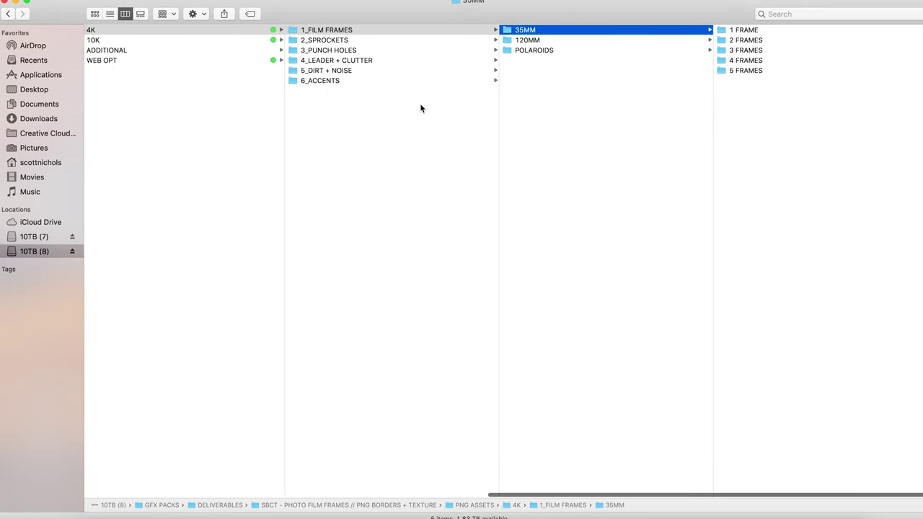
pyautogui.press('Right')
pyautogui.press('Down')
pyautogui.press('Down')
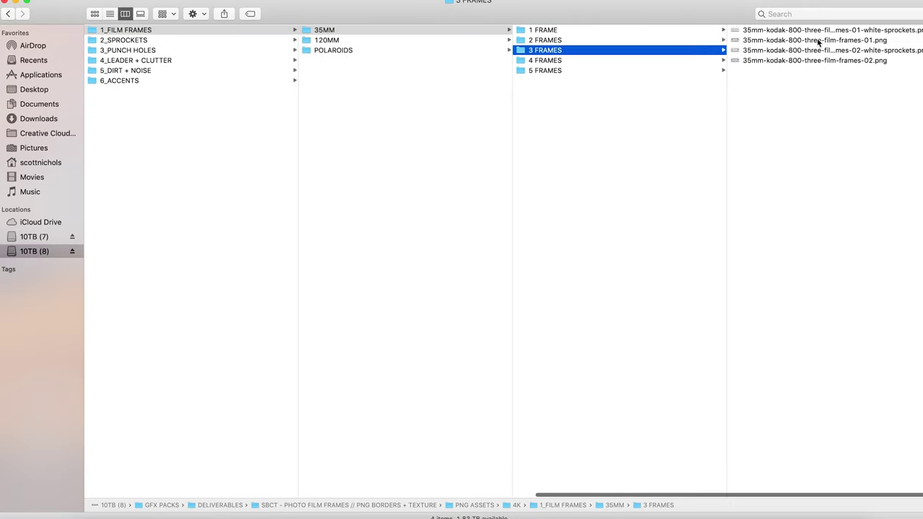
pyautogui.moveTo(793, 41); pyautogui.dragTo(783, 514)
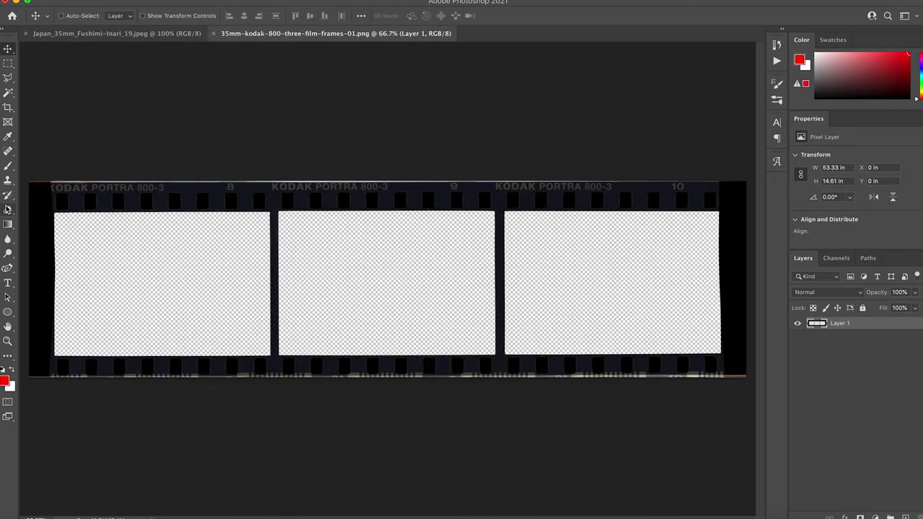
pyautogui.press('super+minus')
# Open the Fushimi-Inari 17 and 06 photos in Photoshop as floating windows.
pyautogui.moveTo(26, 232); pyautogui.dragTo(133, 231)
pyautogui.moveTo(209, 33); pyautogui.dragTo(150, 169)
pyautogui.press('super+minus')
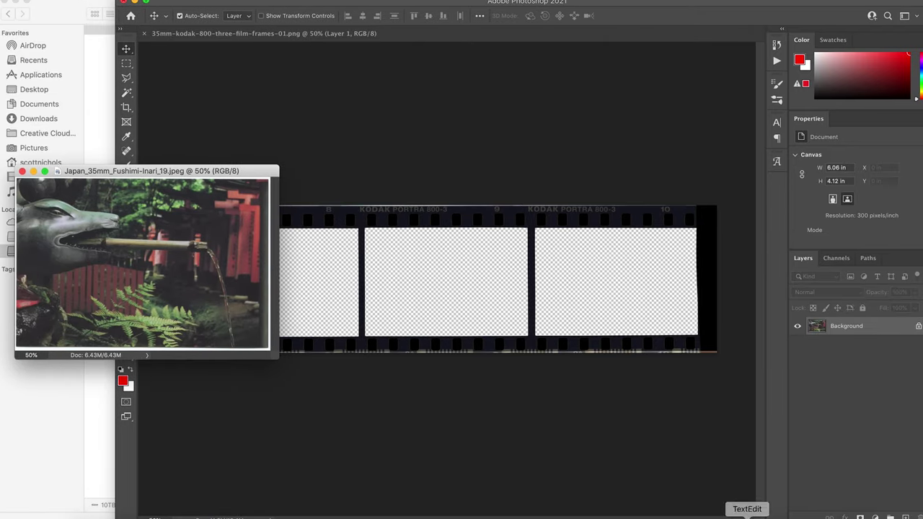
pyautogui.click(525, 514)
pyautogui.moveTo(481, 428); pyautogui.dragTo(865, 515)
pyautogui.press('super+minus')
pyautogui.moveTo(395, 149); pyautogui.dragTo(274, 150)
pyautogui.click(462, 429)
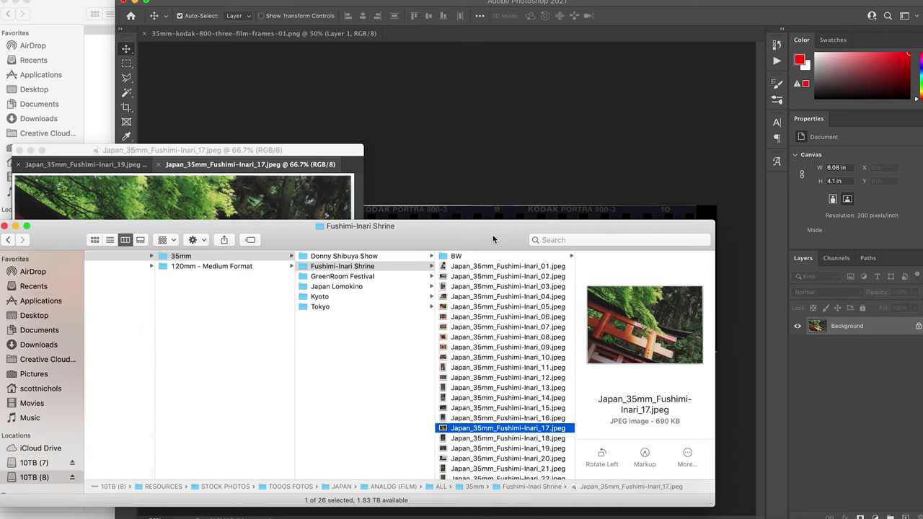
pyautogui.press('Up')
pyautogui.press('Up')
pyautogui.press('Up')
pyautogui.press('Up')
pyautogui.press('Up')
pyautogui.press('Up')
pyautogui.press('Up')
pyautogui.press('Up')
pyautogui.press('Up')
pyautogui.press('Up')
pyautogui.press('Up')
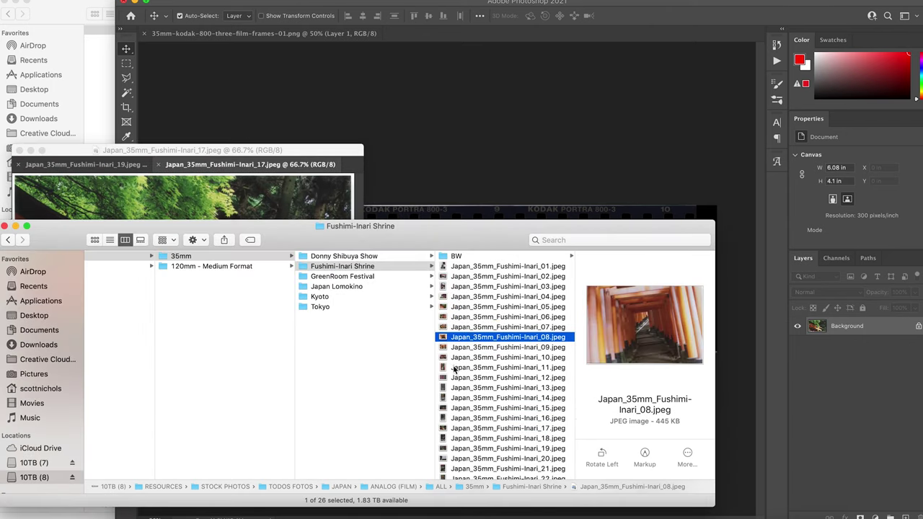
pyautogui.doubleClick(442, 317)
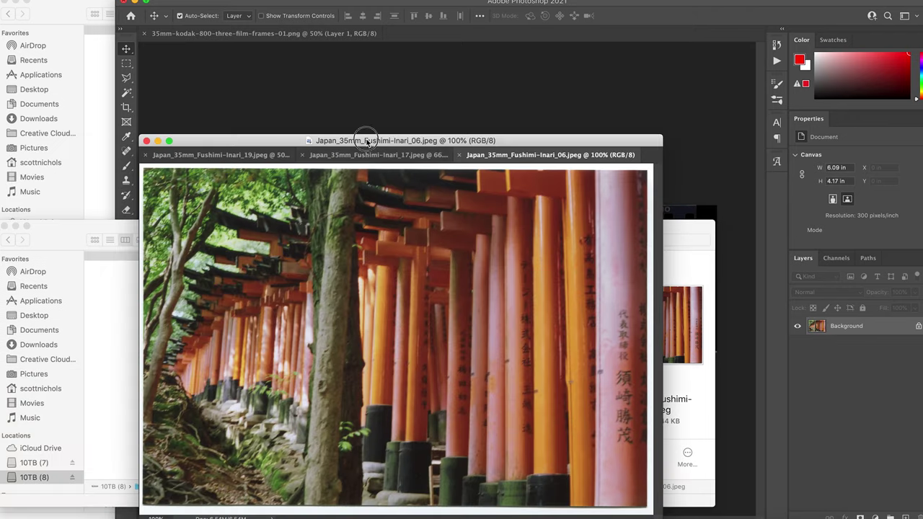
pyautogui.moveTo(362, 139); pyautogui.dragTo(230, 114)
# Drag the 06, 17 and fox photos into the film strip, then move the strip layer to the top.
pyautogui.click(456, 302)
pyautogui.moveTo(108, 295); pyautogui.dragTo(572, 305)
pyautogui.click(80, 289)
pyautogui.click(249, 125)
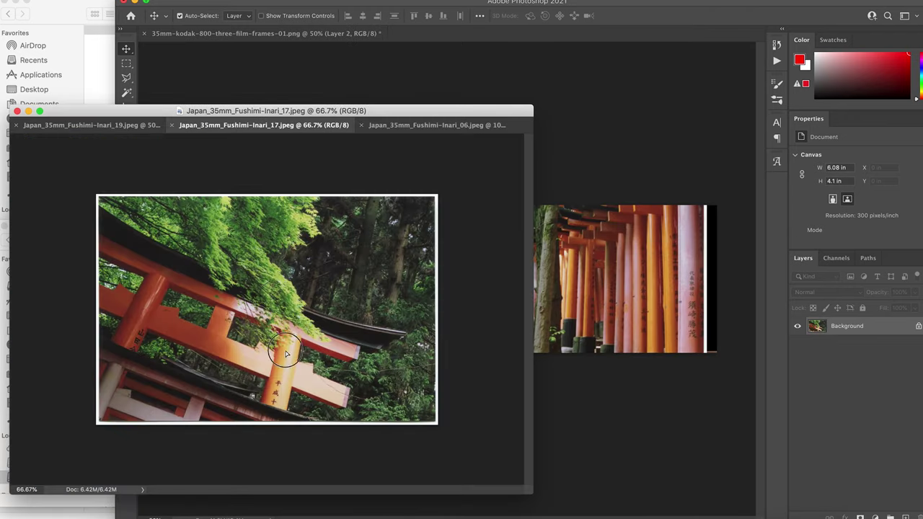
pyautogui.moveTo(285, 350); pyautogui.dragTo(603, 295)
pyautogui.click(46, 282)
pyautogui.click(77, 124)
pyautogui.moveTo(274, 317); pyautogui.dragTo(321, 299)
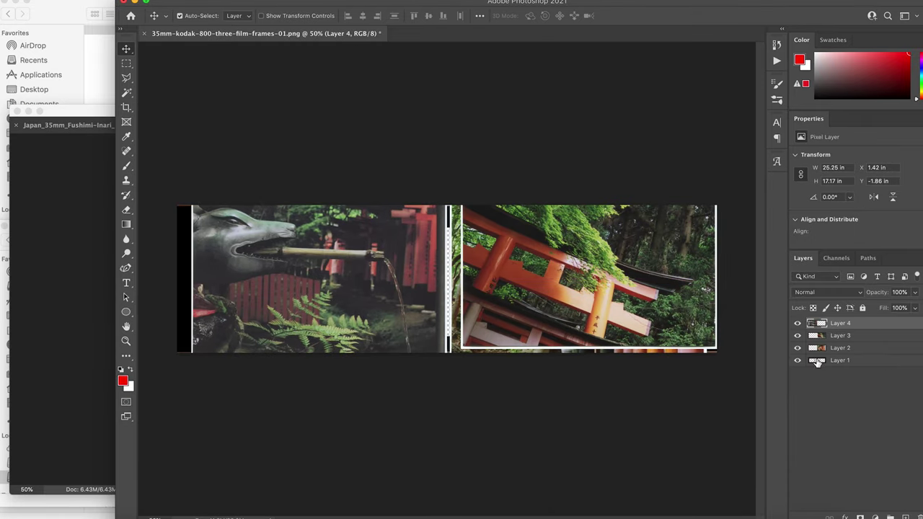
pyautogui.moveTo(817, 363); pyautogui.dragTo(815, 321)
# Scale the fox photo to about 74% and fit it into the first frame.
pyautogui.press('super+equal')
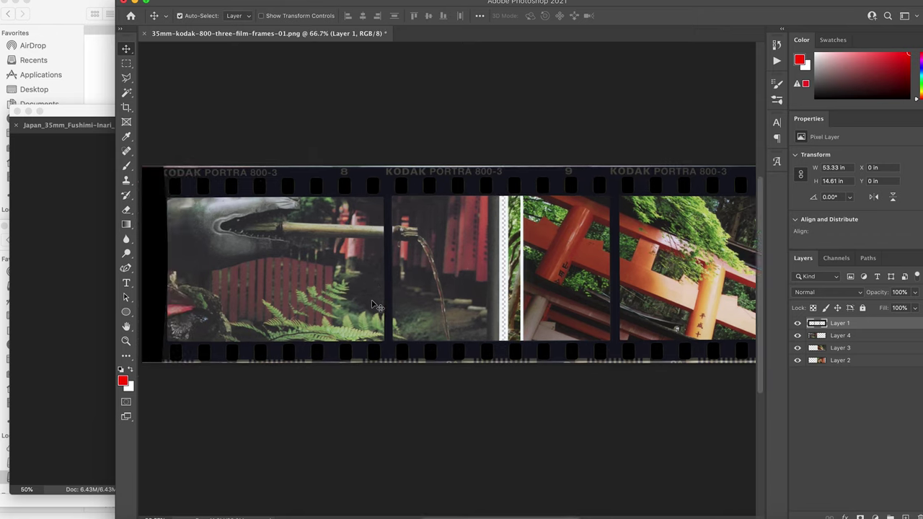
pyautogui.click(350, 222)
pyautogui.press('super+t')
pyautogui.moveTo(538, 126); pyautogui.dragTo(450, 181)
pyautogui.moveTo(362, 239); pyautogui.dragTo(344, 229)
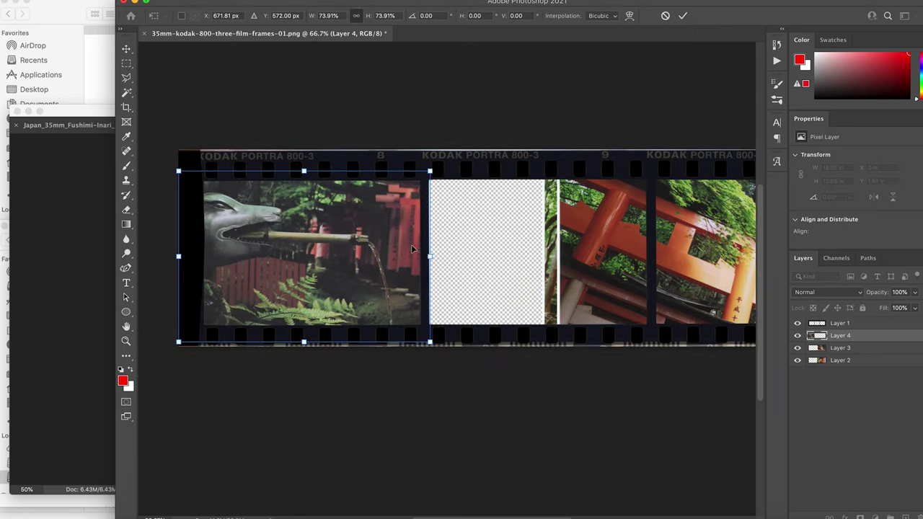
pyautogui.moveTo(431, 256); pyautogui.dragTo(428, 245)
pyautogui.press('Return')
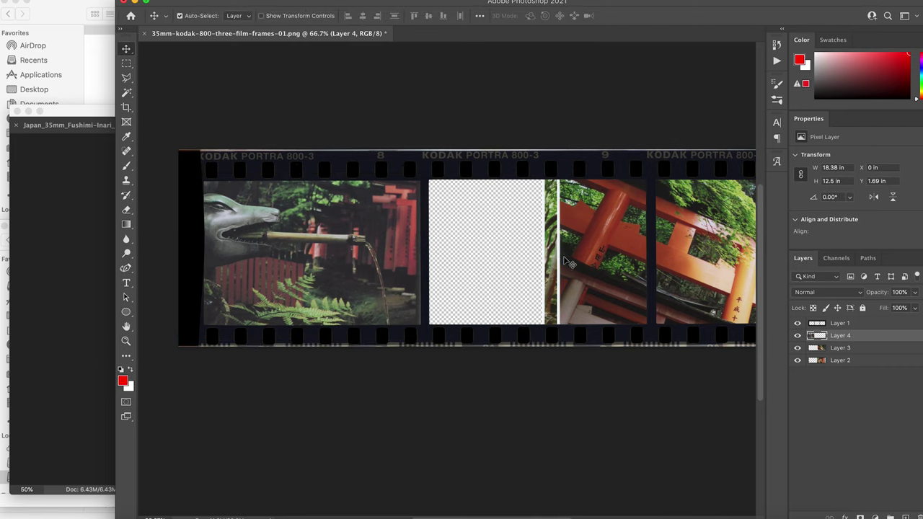
# Scale the red gate photo to about 74% and fit it into the middle frame.
pyautogui.click(815, 351)
pyautogui.moveTo(585, 261); pyautogui.dragTo(454, 270)
pyautogui.hscroll(3, 497, 274)
pyautogui.press('super+t')
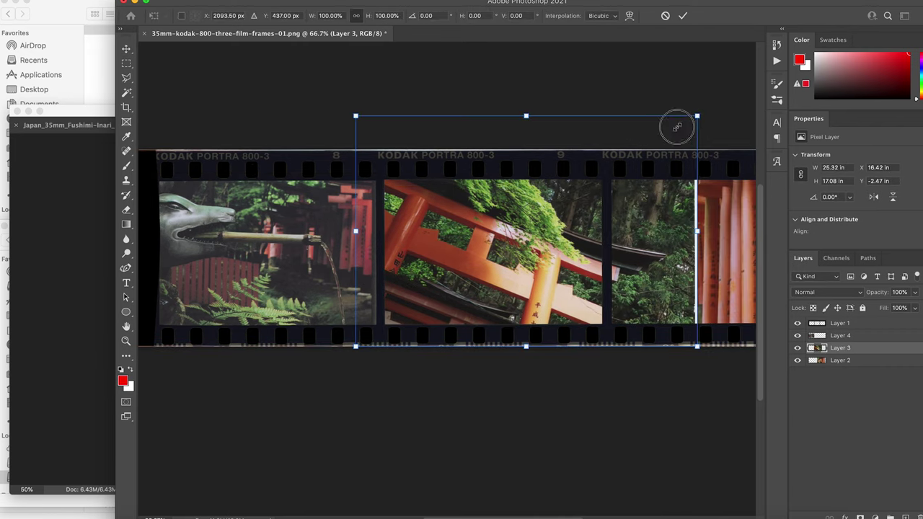
pyautogui.moveTo(677, 128); pyautogui.dragTo(603, 161)
pyautogui.moveTo(522, 235); pyautogui.dragTo(526, 241)
pyautogui.press('Return')
# Shrink the corridor photo and fit it into the third frame.
pyautogui.hscroll(6, 526, 246)
pyautogui.click(611, 253)
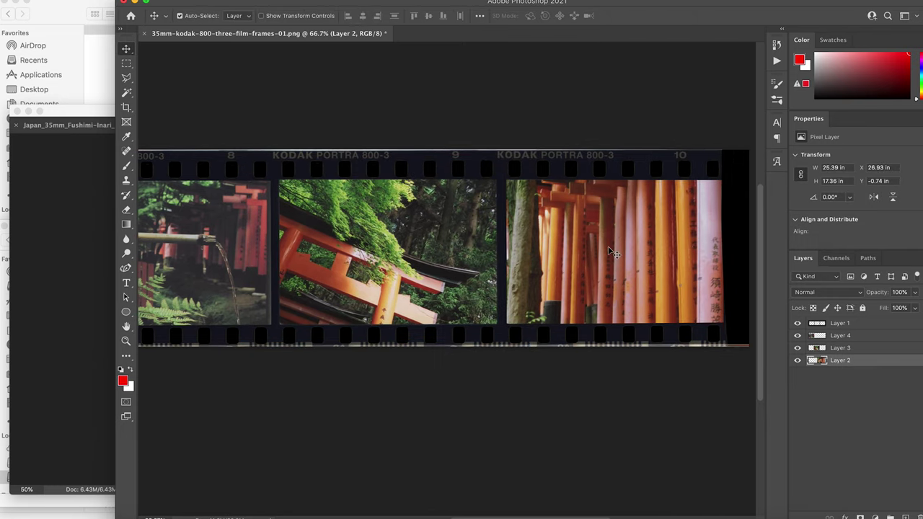
pyautogui.press('super+t')
pyautogui.moveTo(476, 229); pyautogui.dragTo(479, 194)
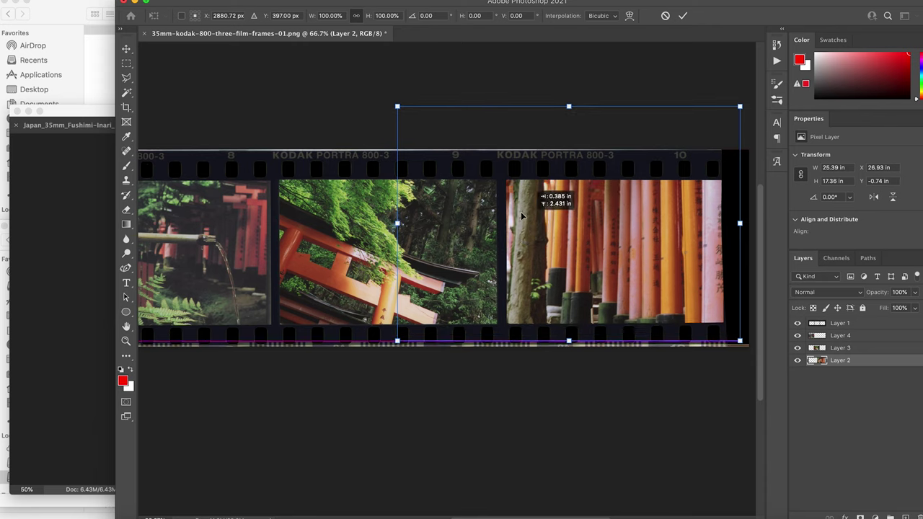
pyautogui.moveTo(396, 103); pyautogui.dragTo(501, 165)
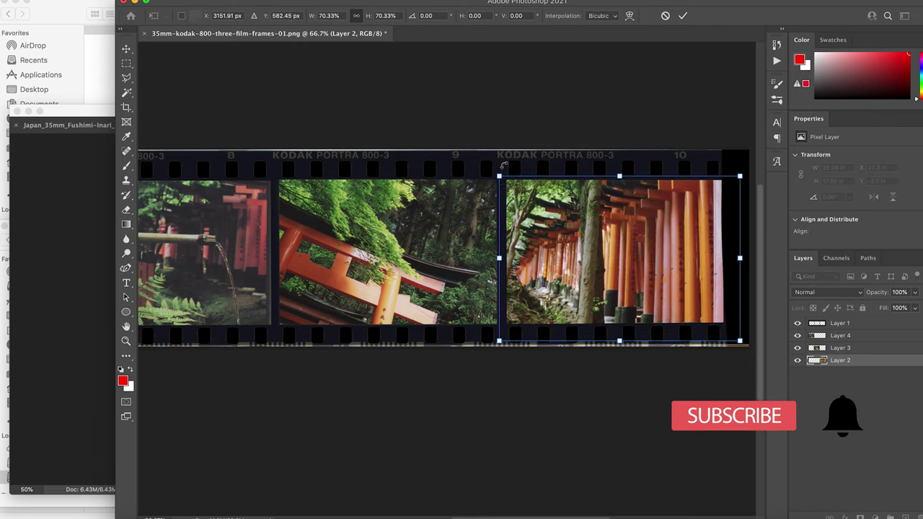
pyautogui.press('Return')
pyautogui.press('super+minus')
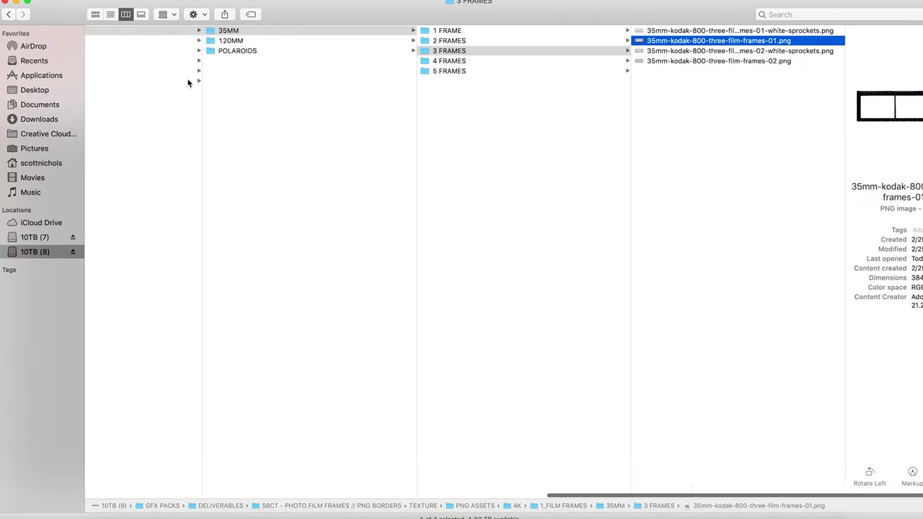
# Open the Japan_35mm_Fushimi-Inari_01.jpeg fox statue photo in Photoshop.
pyautogui.click(122, 62)
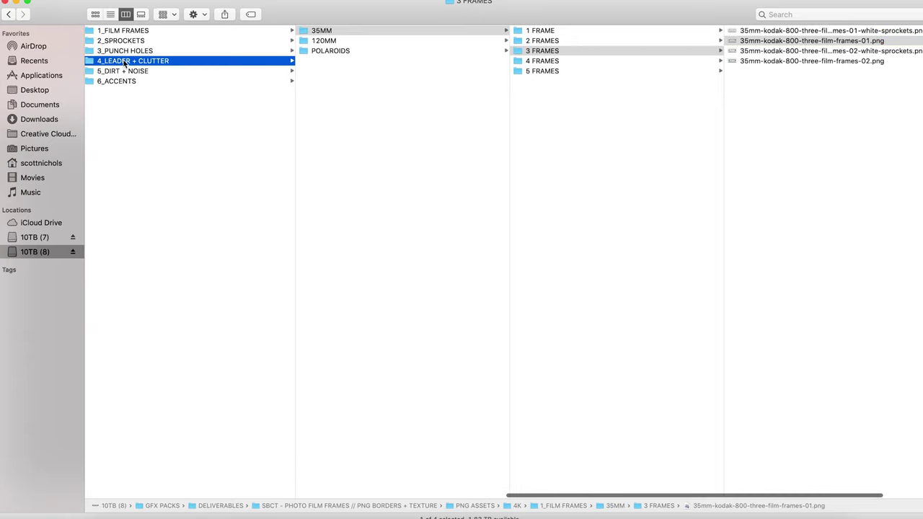
pyautogui.press('Down')
pyautogui.press('Down')
pyautogui.click(134, 52)
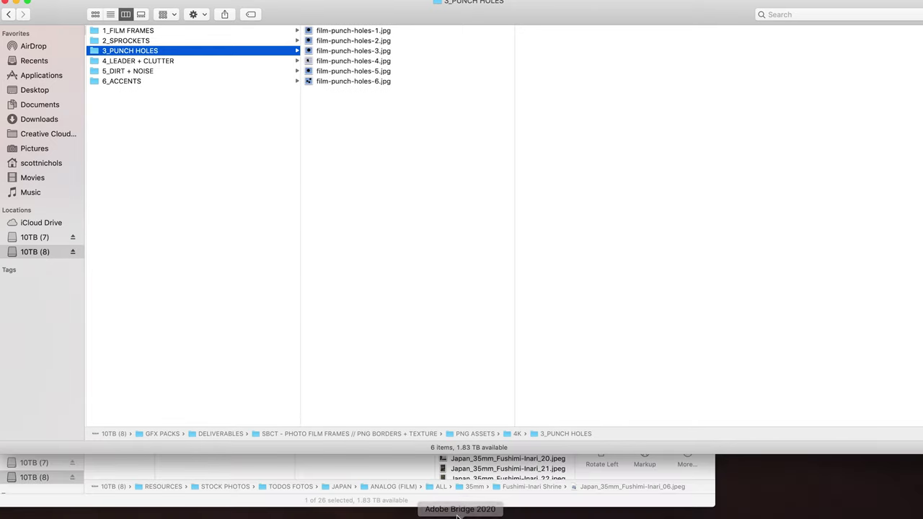
pyautogui.click(438, 501)
pyautogui.moveTo(461, 265); pyautogui.dragTo(742, 512)
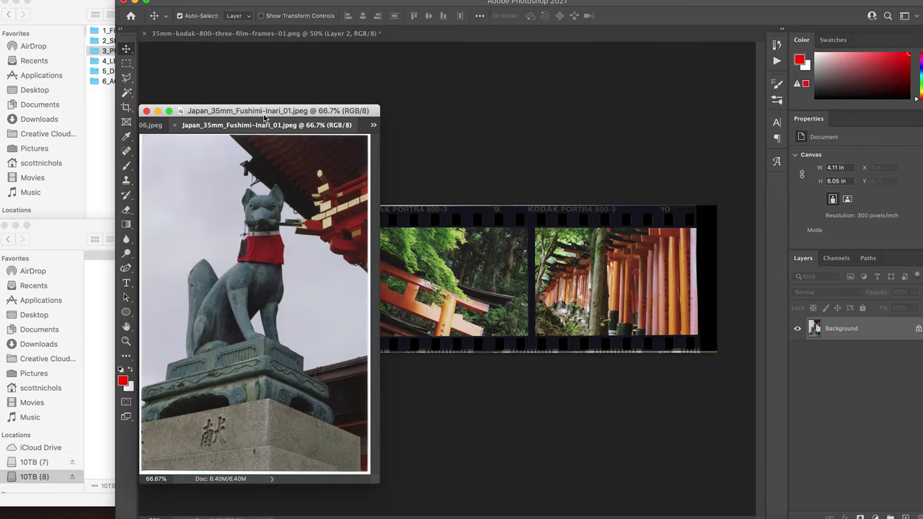
# From the 2_SPROCKETS folder, send 35mm-film-sprockets-2.png to Photoshop.
pyautogui.press('super+h')
pyautogui.click(382, 119)
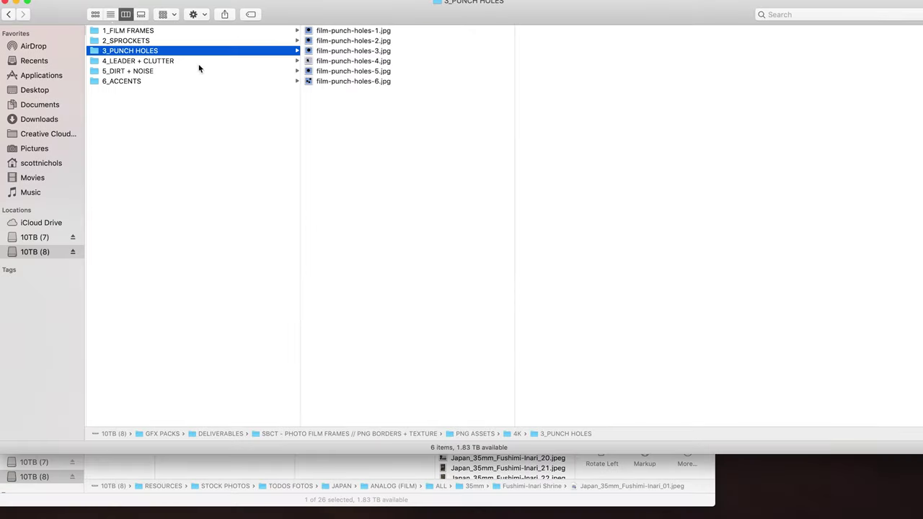
pyautogui.click(129, 41)
pyautogui.click(369, 32)
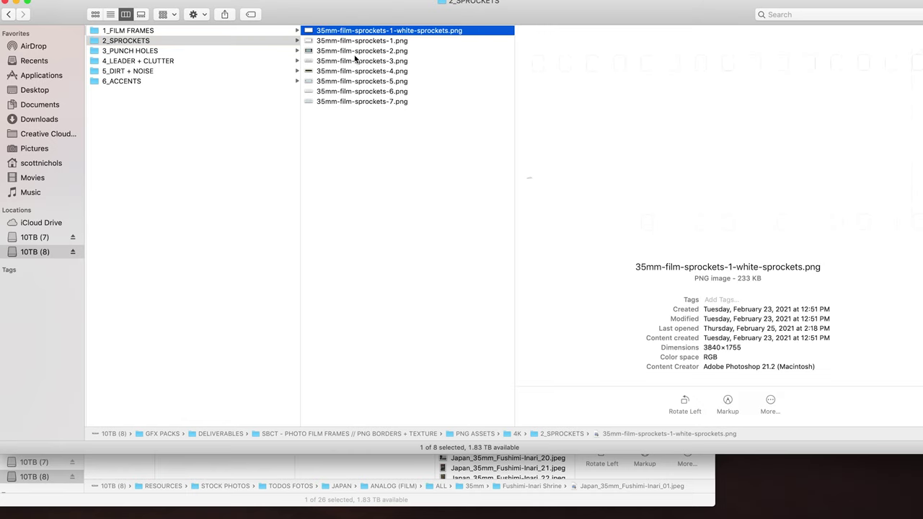
pyautogui.click(318, 44)
pyautogui.press('Down')
pyautogui.press('Down')
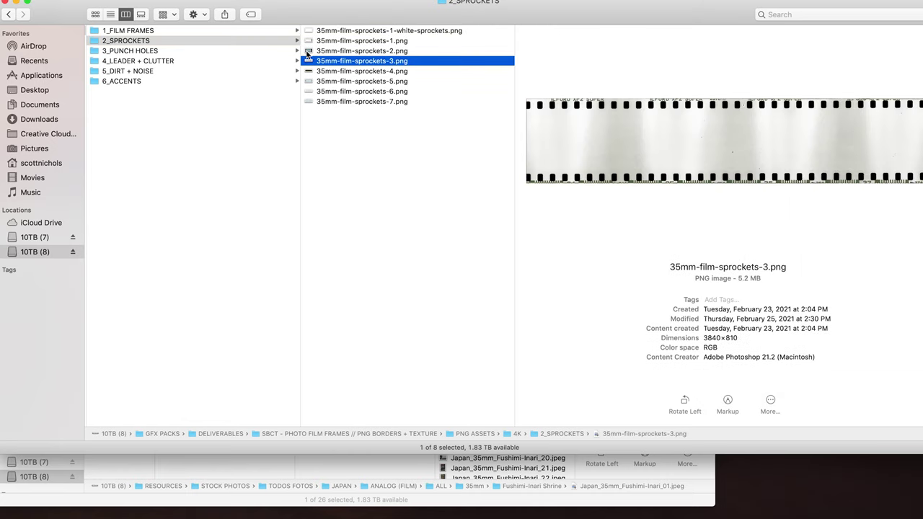
pyautogui.click(307, 52)
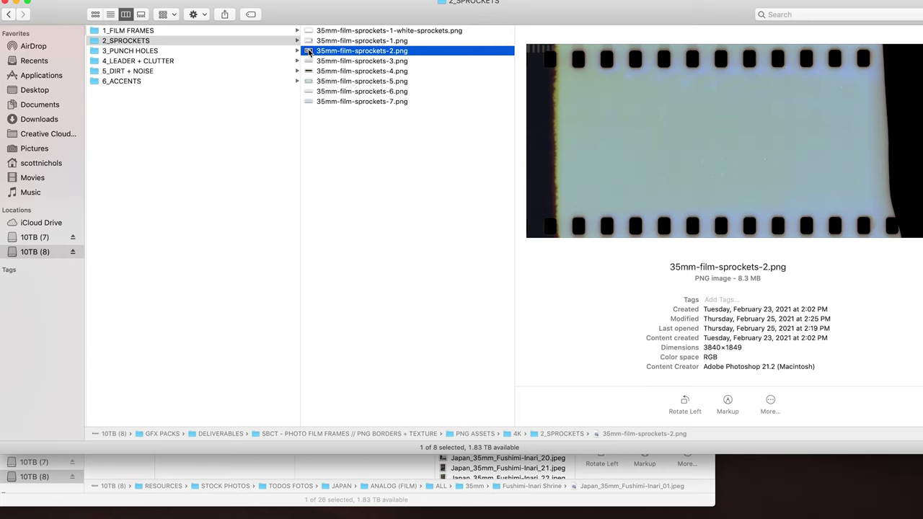
pyautogui.moveTo(309, 52); pyautogui.dragTo(689, 516)
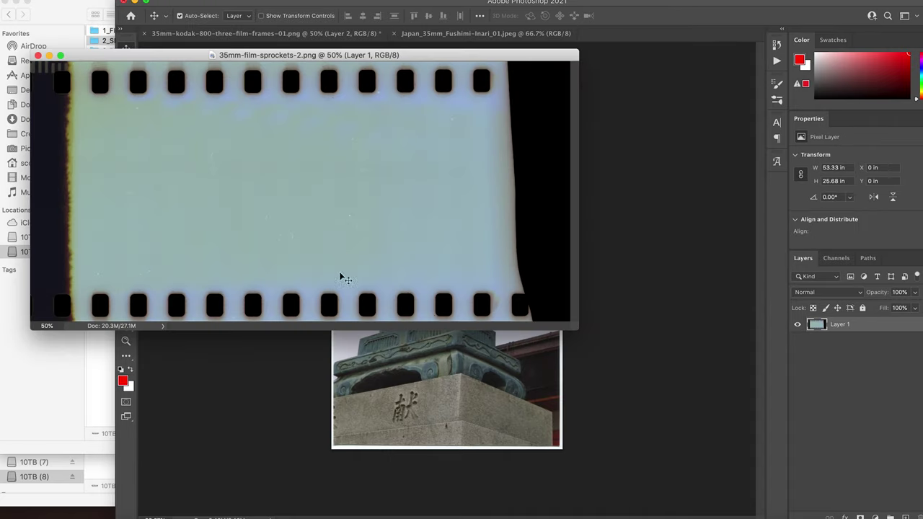
# Add the sprocket overlay to the fox photo, rotated 90° and stretched to 4.11 × 8.53 in.
pyautogui.moveTo(339, 271); pyautogui.dragTo(426, 402)
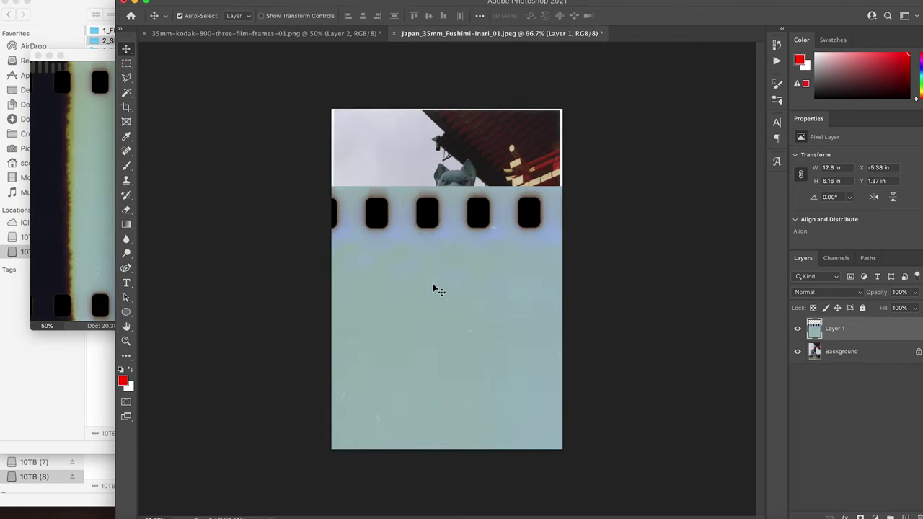
pyautogui.moveTo(439, 290); pyautogui.dragTo(436, 215)
pyautogui.hotkey('ctrl', 't')
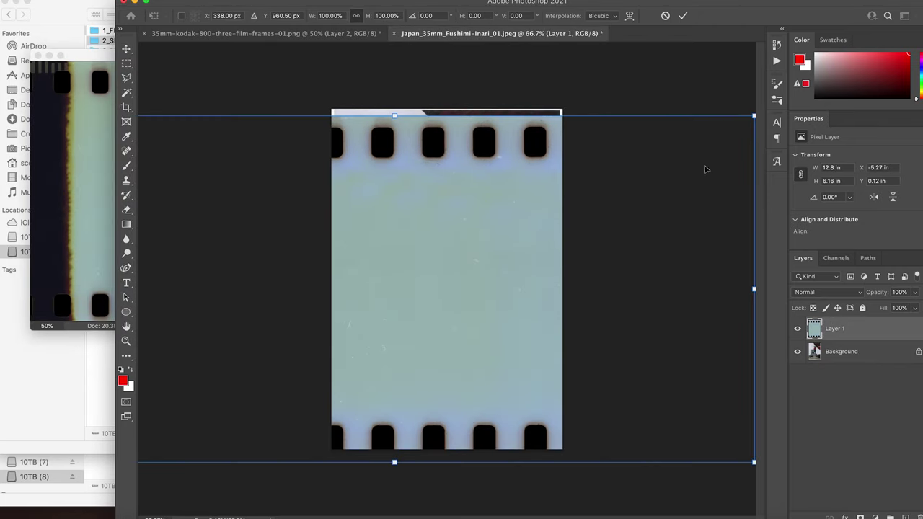
pyautogui.moveTo(394, 115); pyautogui.dragTo(393, 262)
pyautogui.moveTo(651, 257); pyautogui.dragTo(423, 423)
pyautogui.moveTo(385, 397); pyautogui.dragTo(420, 281)
pyautogui.moveTo(554, 274); pyautogui.dragTo(562, 272)
pyautogui.moveTo(342, 274); pyautogui.dragTo(325, 271)
pyautogui.press('Return')
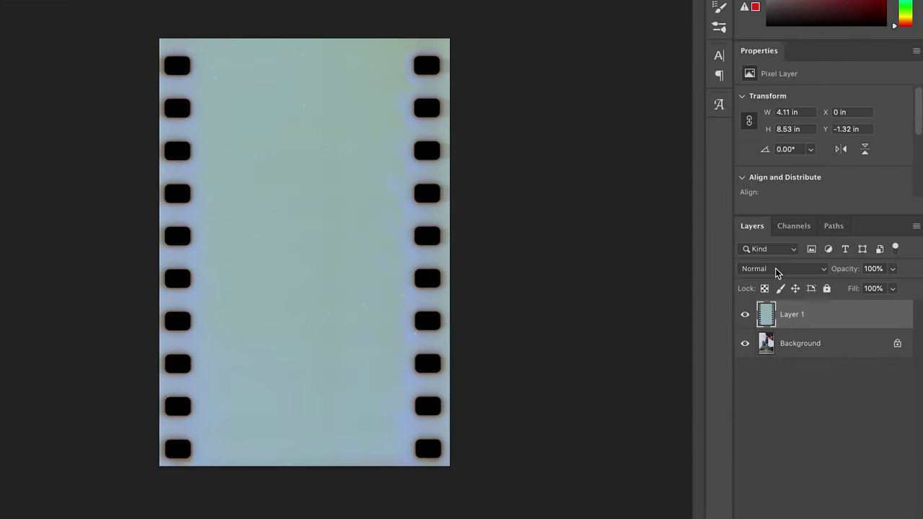
pyautogui.click(775, 268)
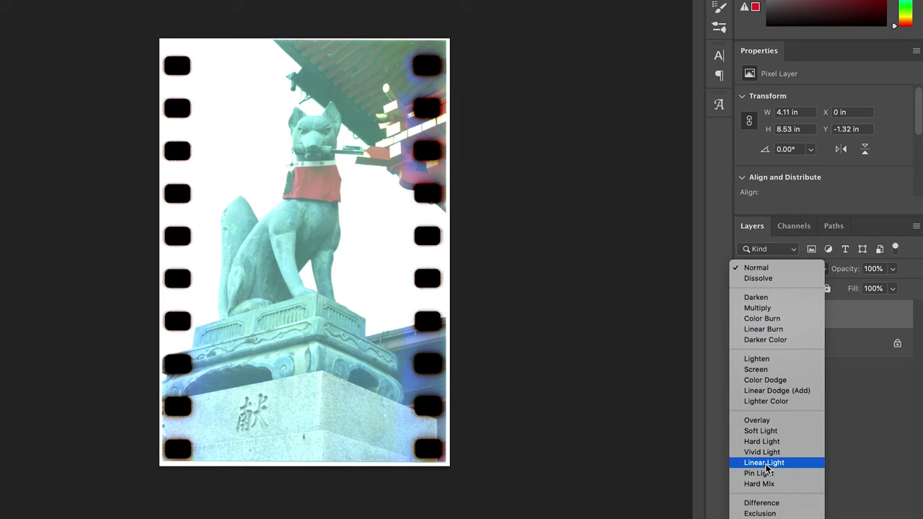
# Set the sprocket layer to Darken and shift it vertically to Y −0.09 in.
pyautogui.click(756, 297)
pyautogui.moveTo(185, 210); pyautogui.dragTo(293, 179)
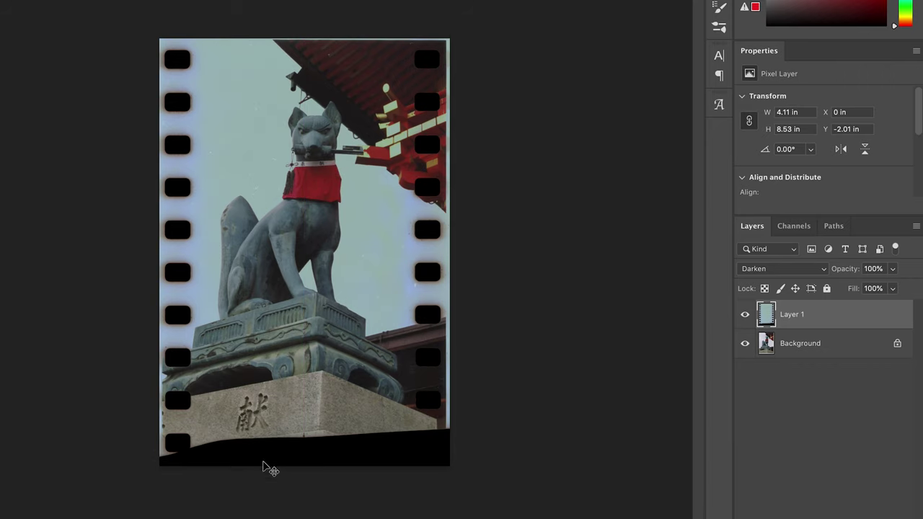
pyautogui.moveTo(282, 454); pyautogui.dragTo(303, 314)
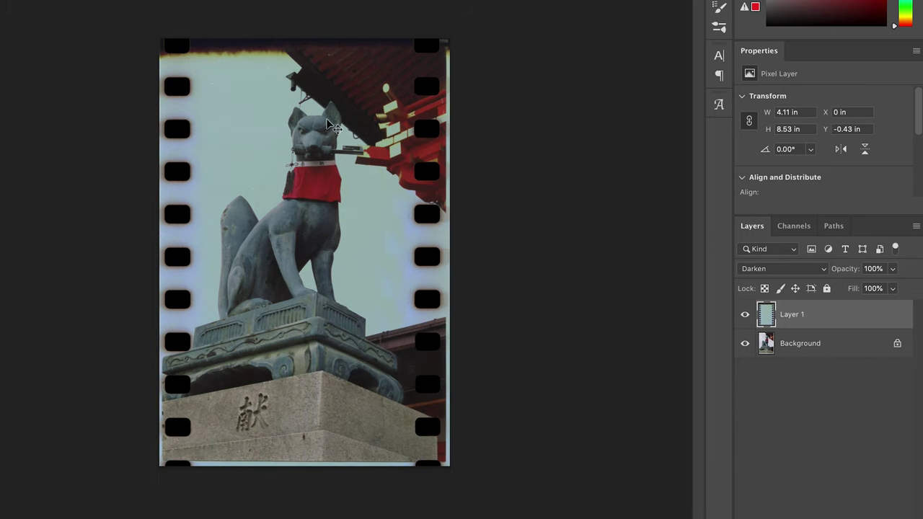
pyautogui.moveTo(330, 124); pyautogui.dragTo(327, 144)
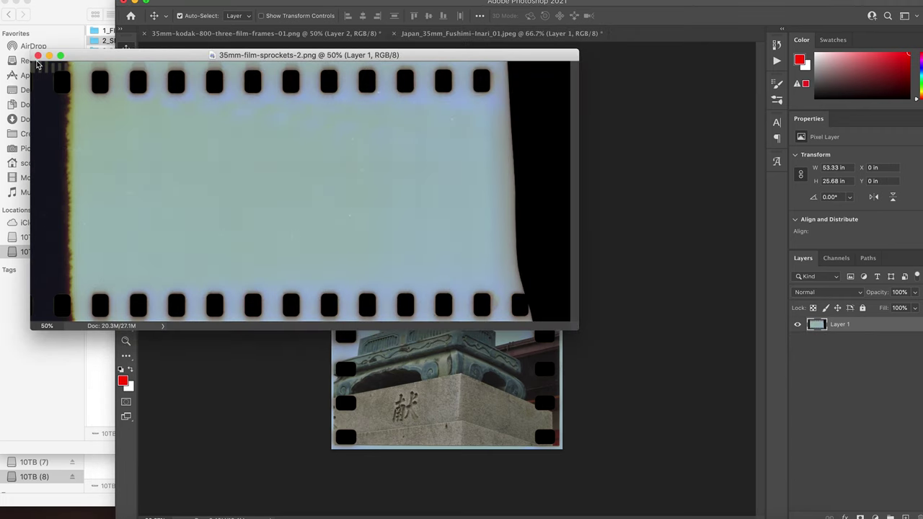
# Close the sprockets window, then in Premiere Pro rewind to 00:00:00:00 and enlarge the monitors.
pyautogui.click(37, 56)
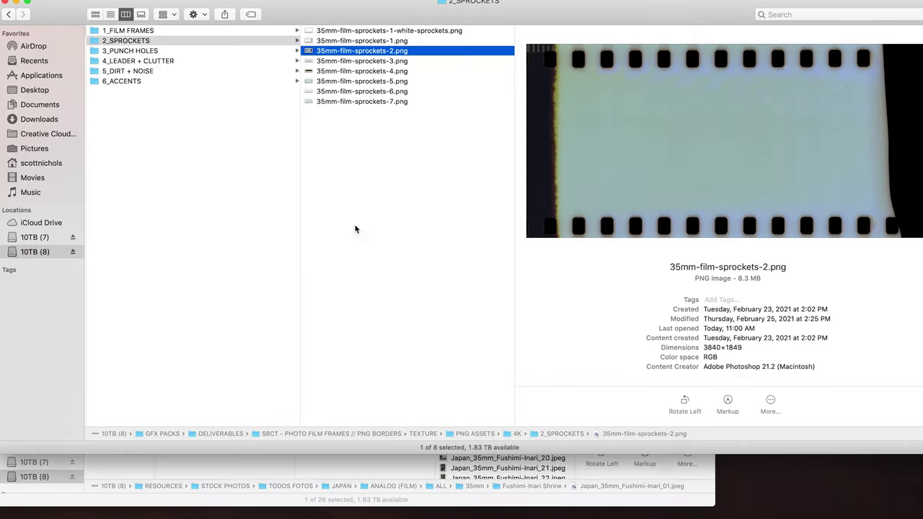
pyautogui.click(651, 516)
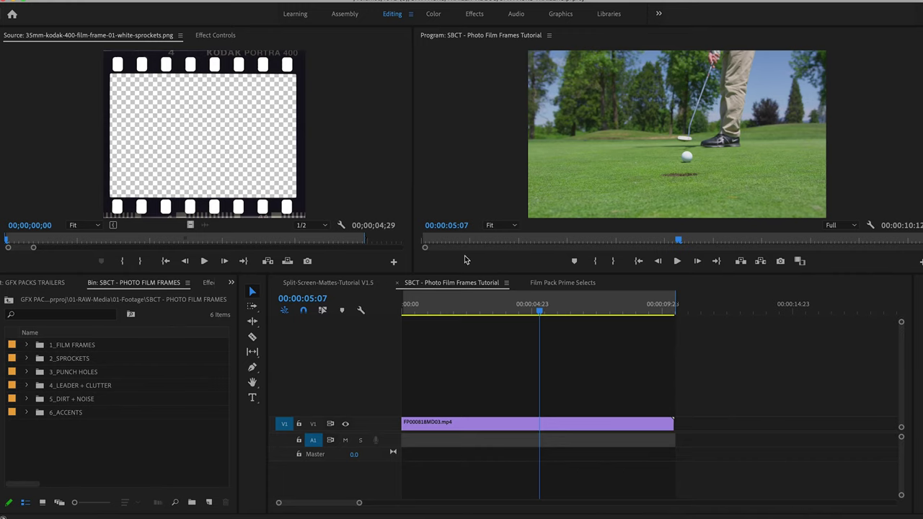
pyautogui.moveTo(547, 310); pyautogui.dragTo(393, 328)
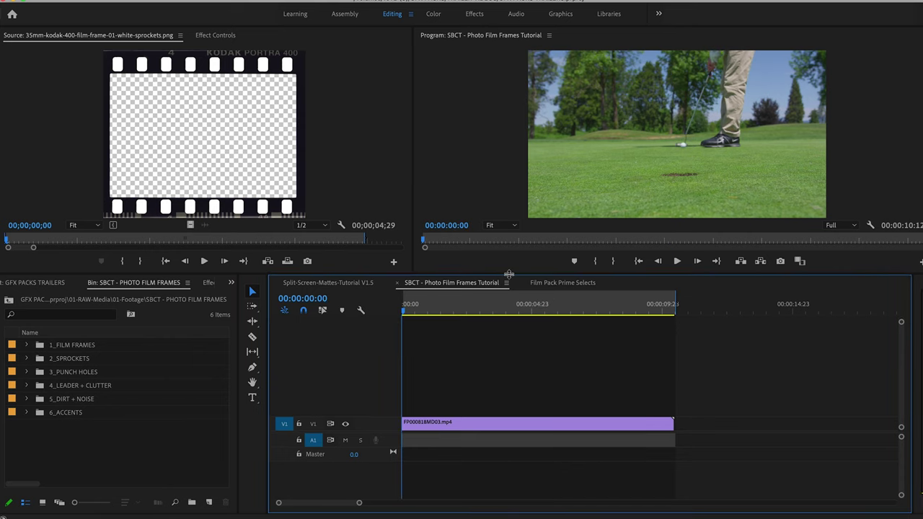
pyautogui.moveTo(508, 274); pyautogui.dragTo(508, 288)
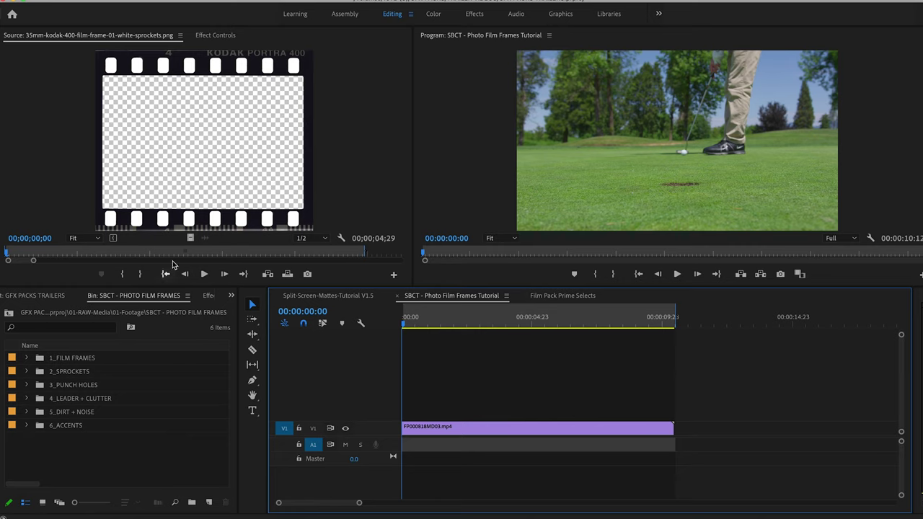
# Place the 120mm hasselblad-01 frame on V2, extended to the golf clip's end.
pyautogui.click(40, 361)
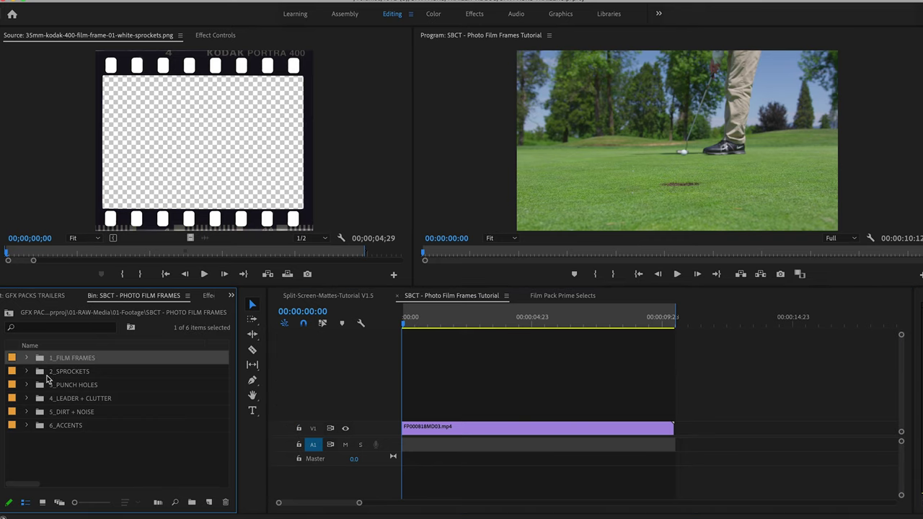
pyautogui.click(41, 375)
pyautogui.moveTo(408, 322); pyautogui.dragTo(517, 346)
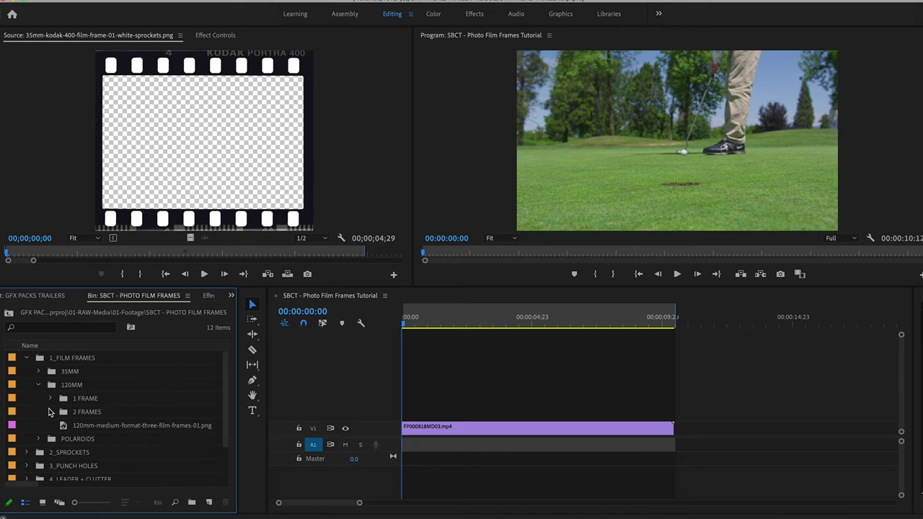
pyautogui.click(51, 399)
pyautogui.doubleClick(133, 413)
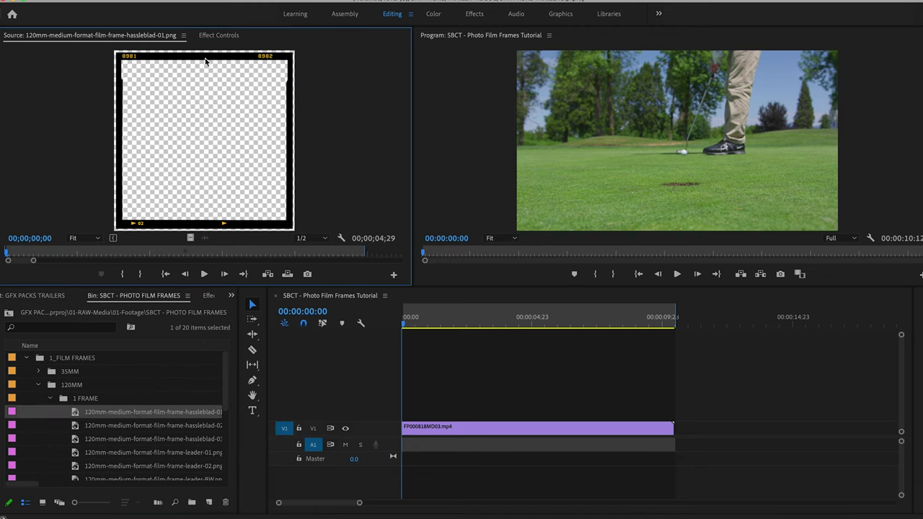
pyautogui.moveTo(190, 237); pyautogui.dragTo(426, 413)
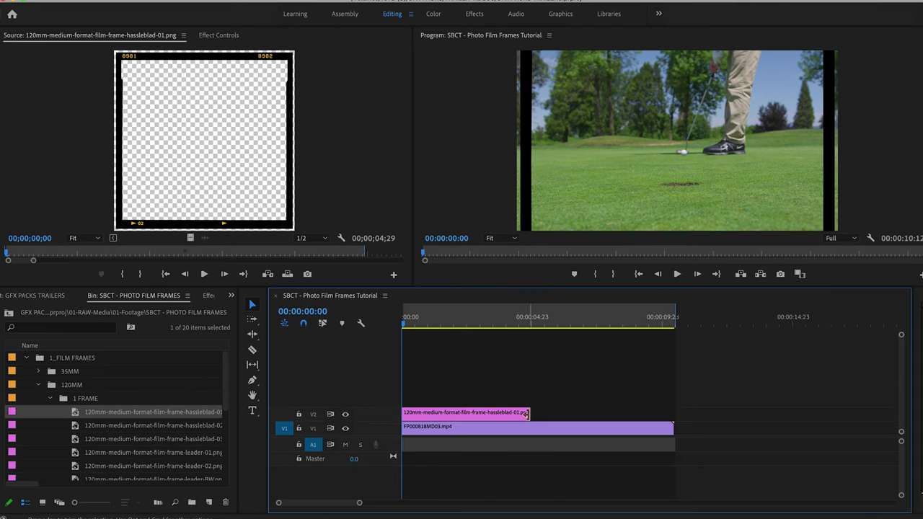
pyautogui.moveTo(526, 413); pyautogui.dragTo(674, 412)
# Scale the film frame overlay to 56 and the golf clip to 91.
pyautogui.click(488, 322)
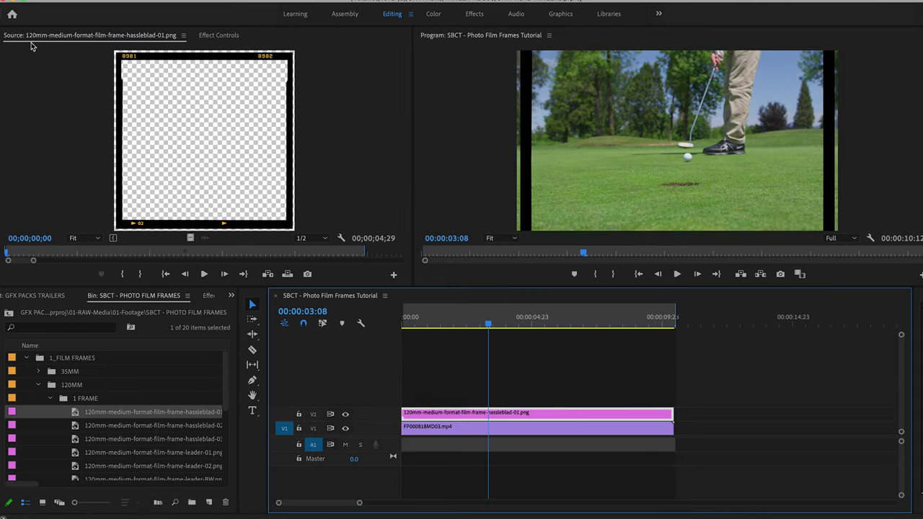
pyautogui.click(212, 38)
pyautogui.moveTo(106, 105); pyautogui.dragTo(75, 104)
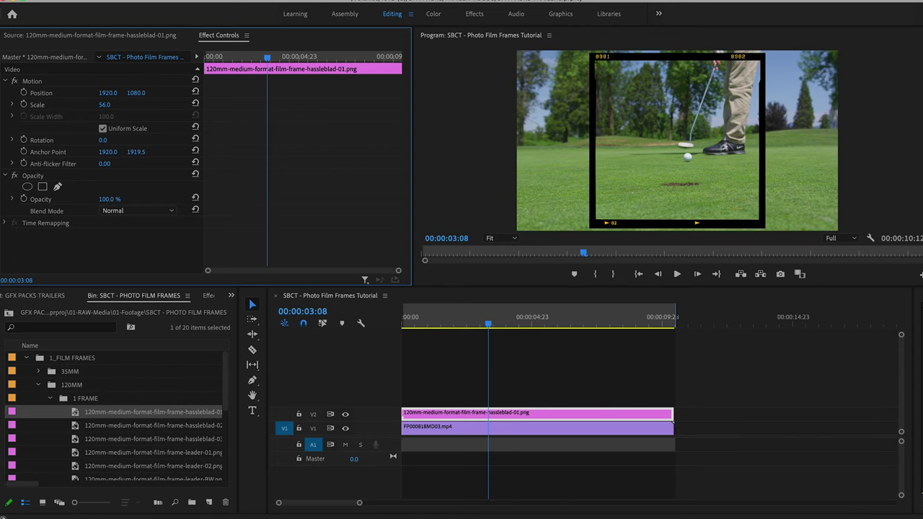
pyautogui.click(489, 430)
pyautogui.moveTo(106, 105); pyautogui.dragTo(100, 104)
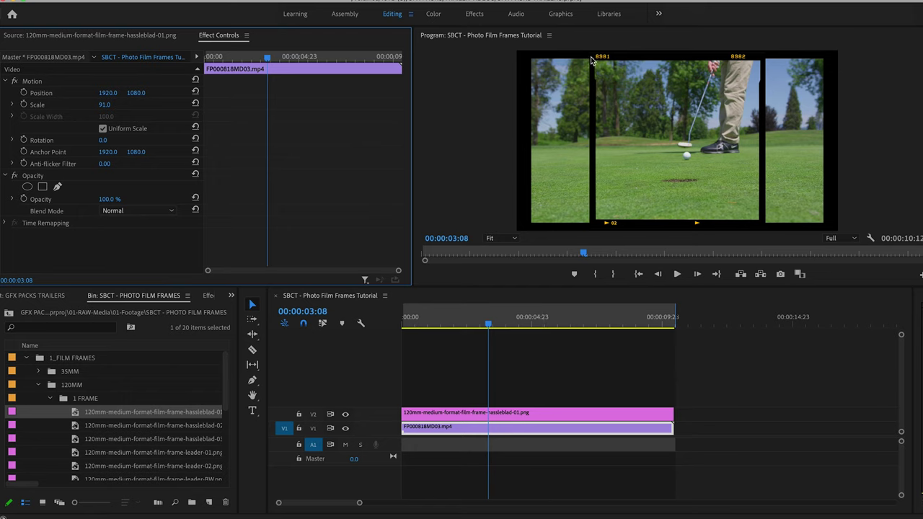
pyautogui.click(32, 177)
# Draw a four-point opacity mask on the golf clip around the frame's window.
pyautogui.click(57, 188)
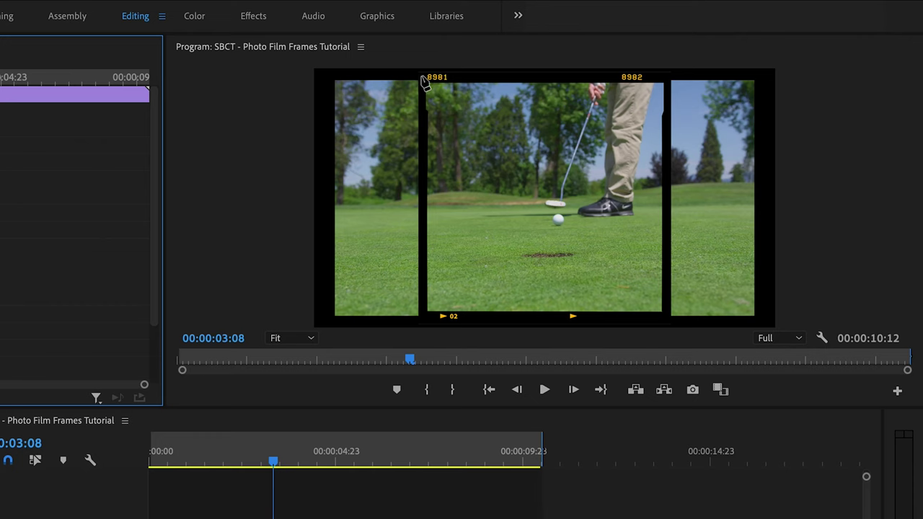
pyautogui.click(422, 77)
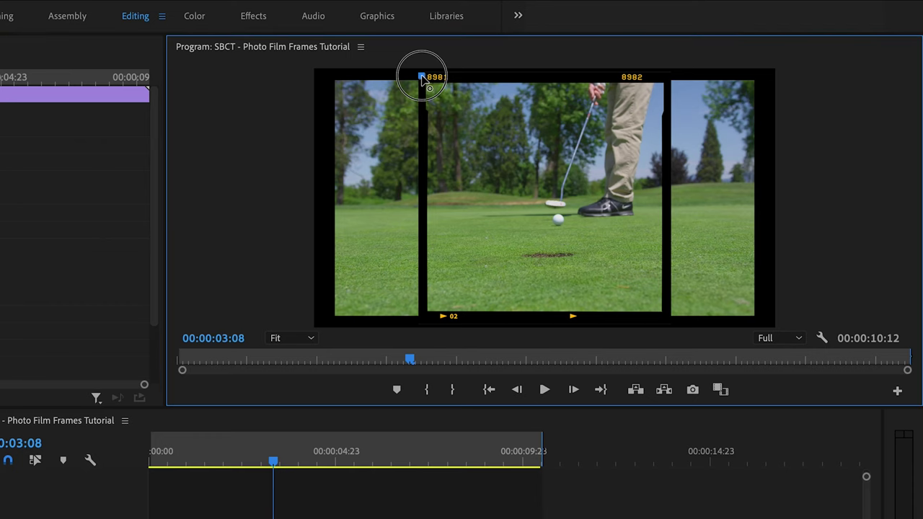
pyautogui.click(424, 317)
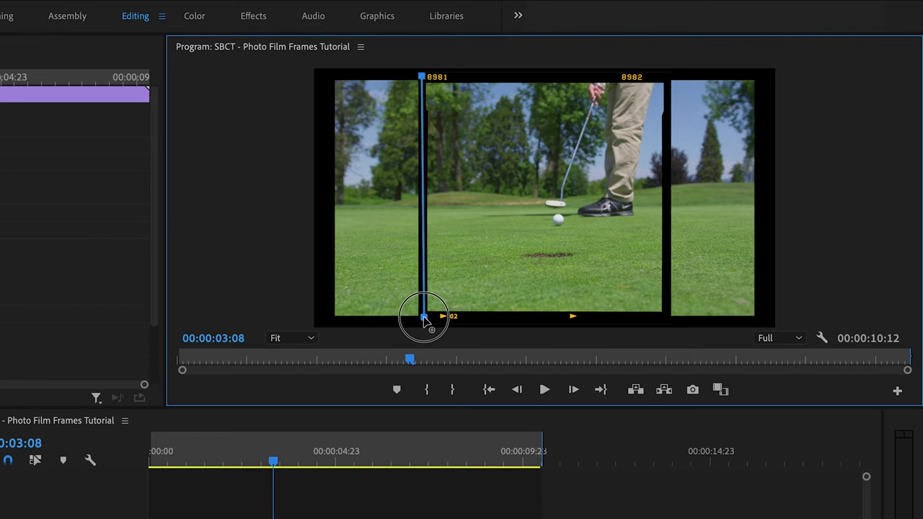
pyautogui.click(664, 317)
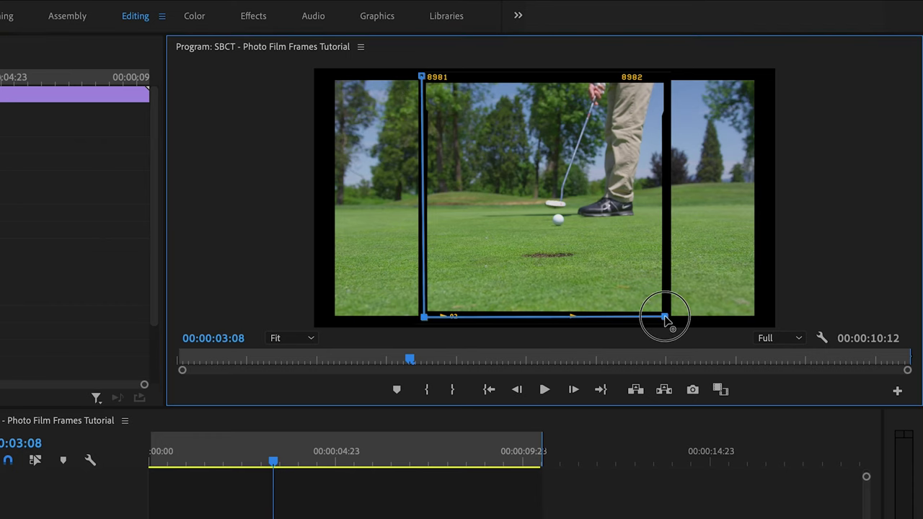
pyautogui.click(667, 77)
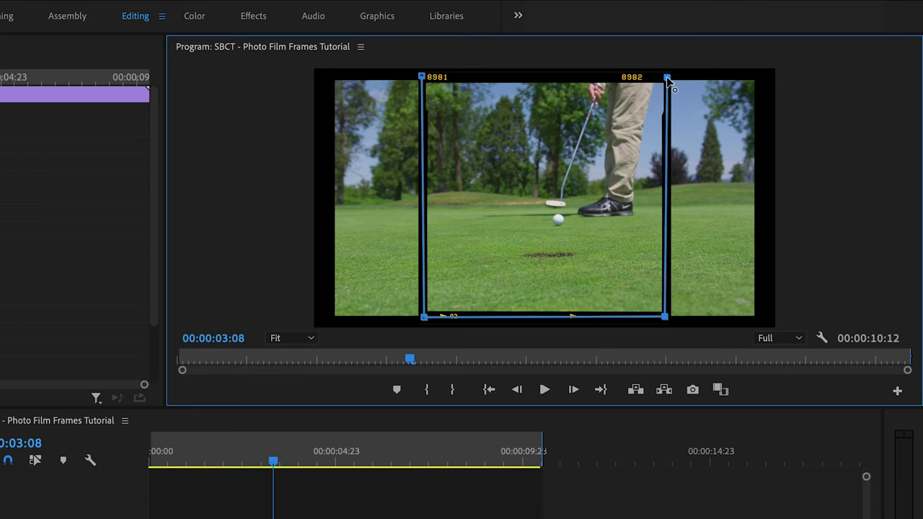
pyautogui.click(422, 76)
# Check the masked result and move both clips up to tracks V2 and V3.
pyautogui.click(707, 497)
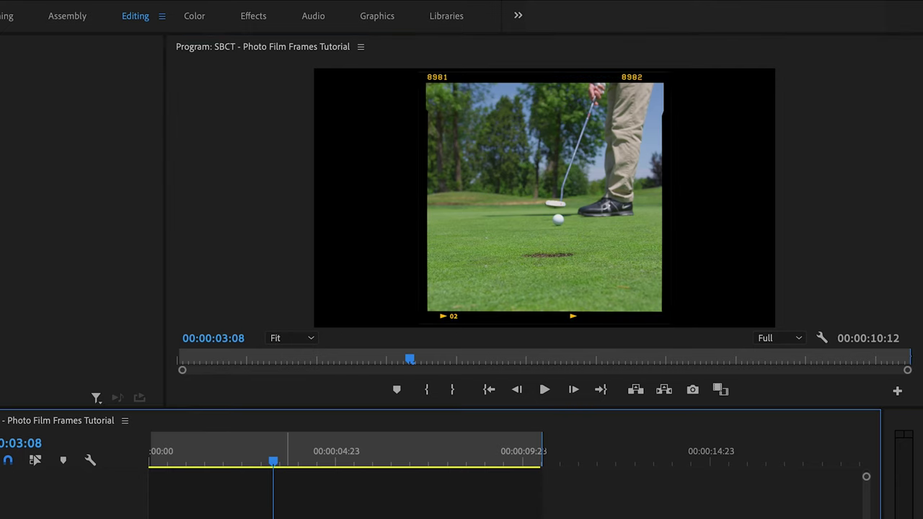
pyautogui.moveTo(263, 468); pyautogui.dragTo(175, 453)
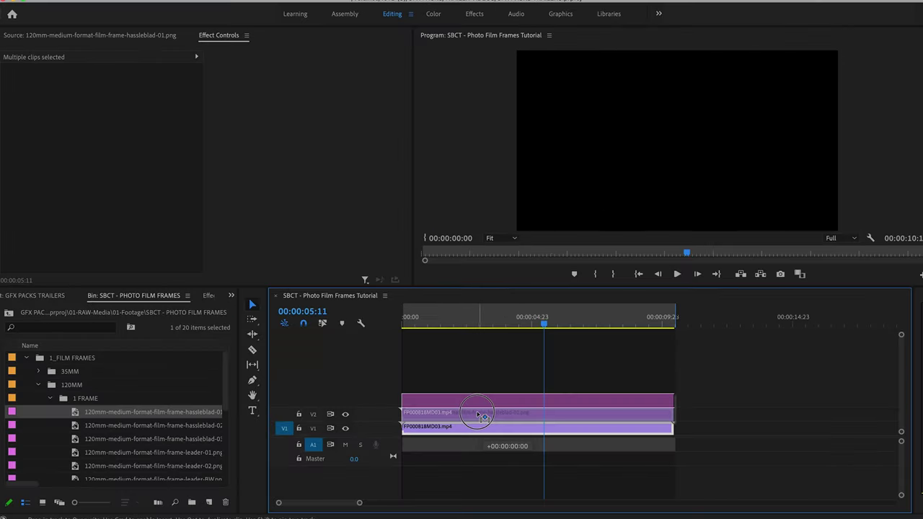
pyautogui.moveTo(474, 423); pyautogui.dragTo(414, 413)
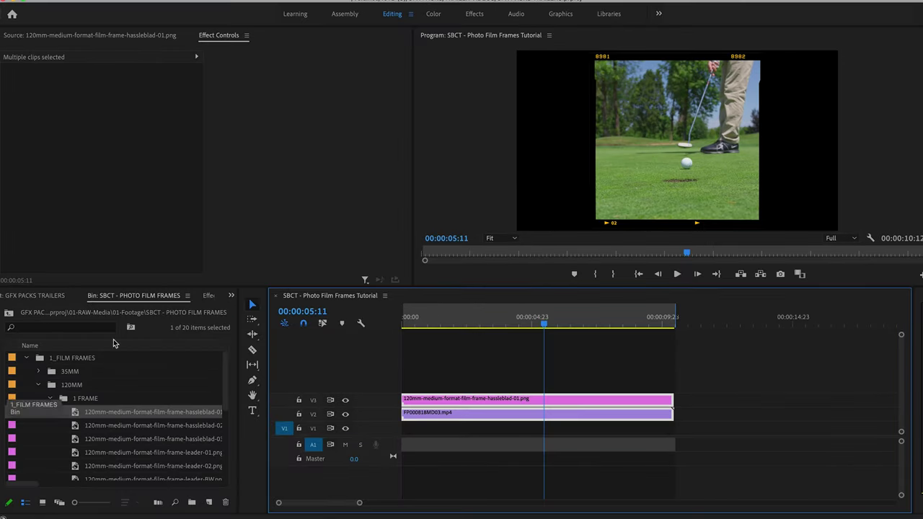
# Lay a White Color Matte on V1, trimmed to end with the clips above.
pyautogui.hotkey('shift', '1')
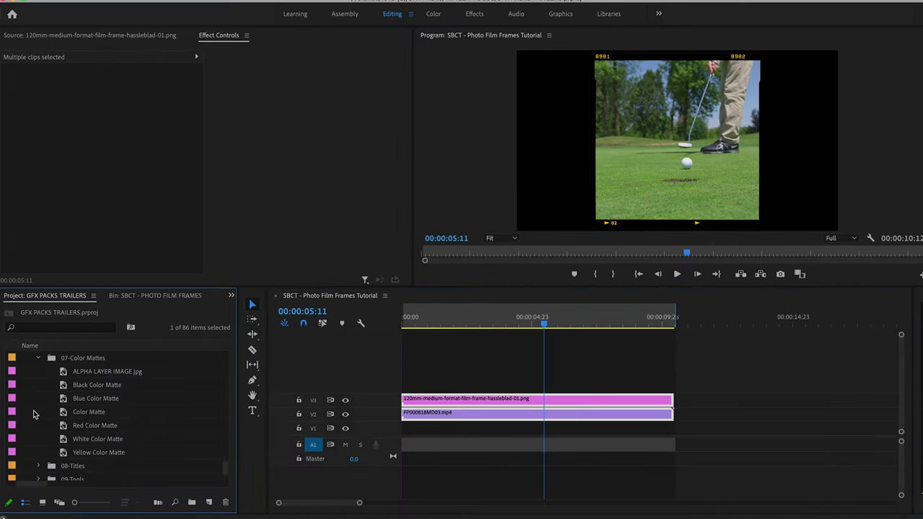
pyautogui.moveTo(63, 443); pyautogui.dragTo(432, 427)
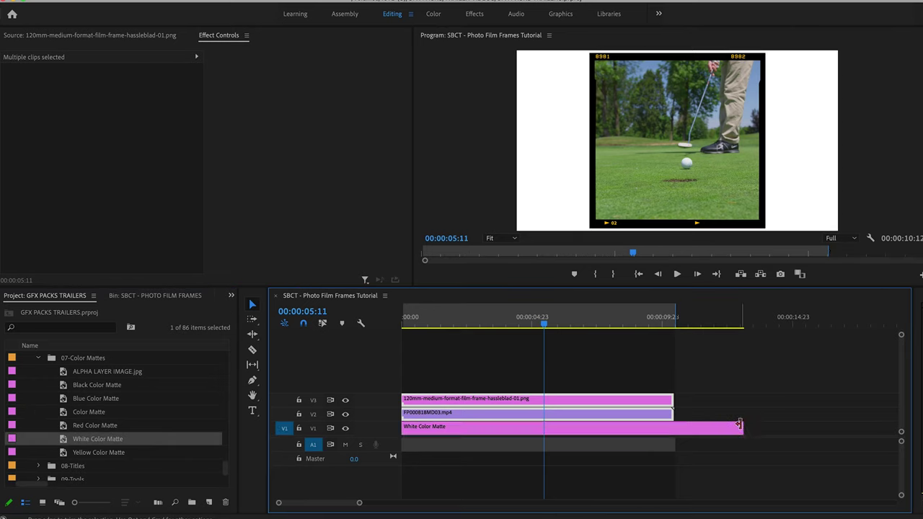
pyautogui.moveTo(741, 427); pyautogui.dragTo(673, 427)
pyautogui.moveTo(573, 319); pyautogui.dragTo(433, 329)
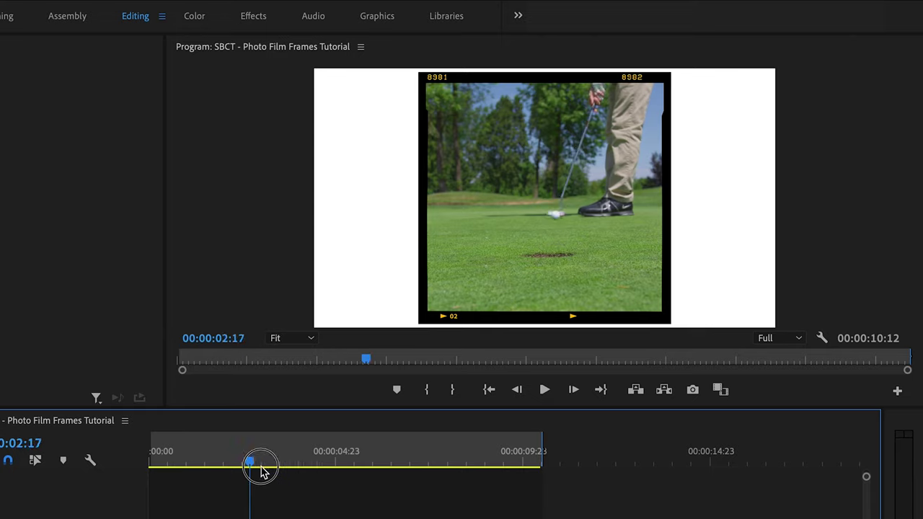